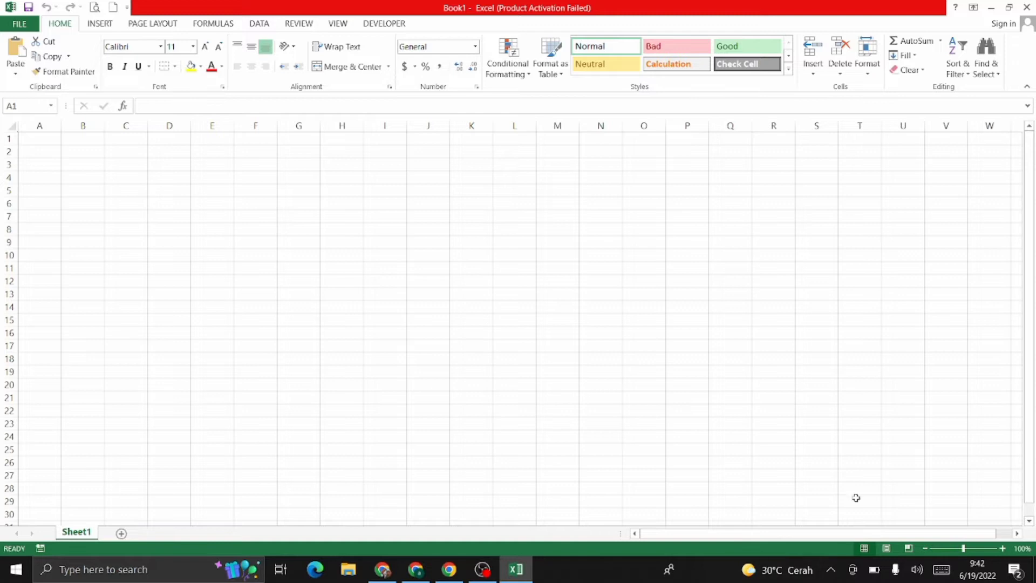
Step: Zoom the sheet to 120% and enter the title 'CARA MUDAH MENJUMLAHKAN DI EXCEL' in A1
left_click(1001, 549)
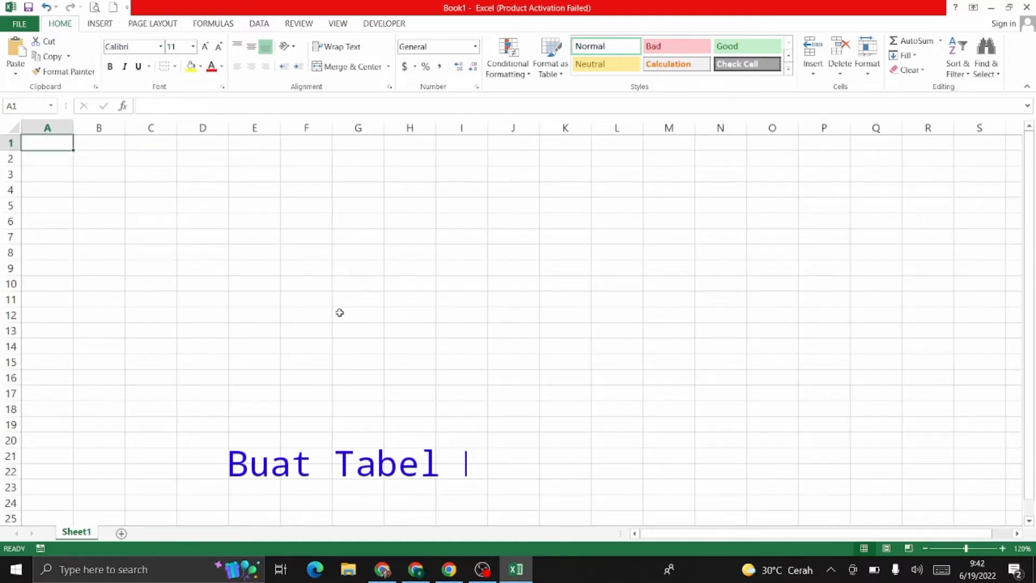
type("CARA MUDAH MENJUMLAHKAN DI")
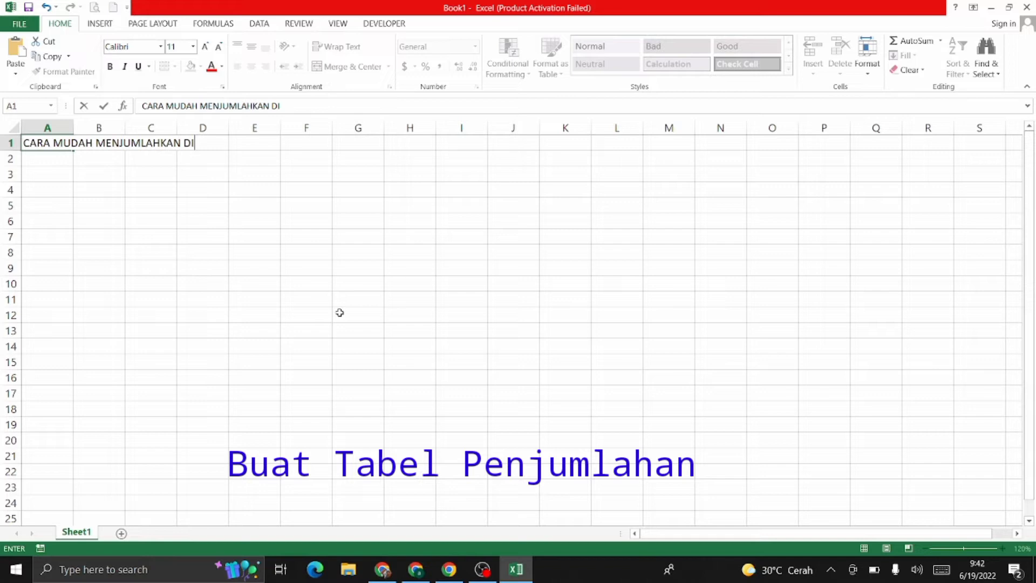
type(" EXCEL")
key("Return")
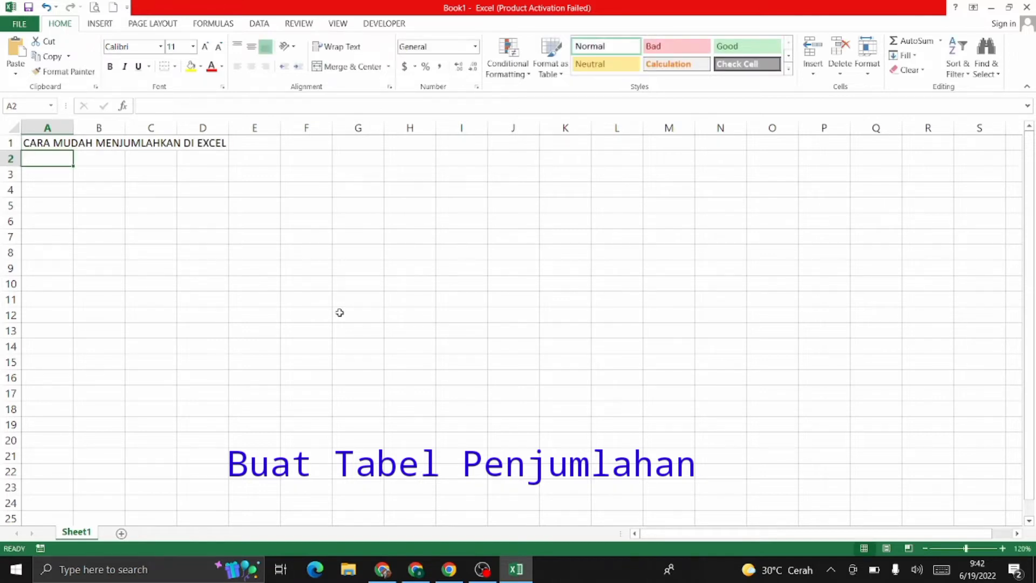
key("Return")
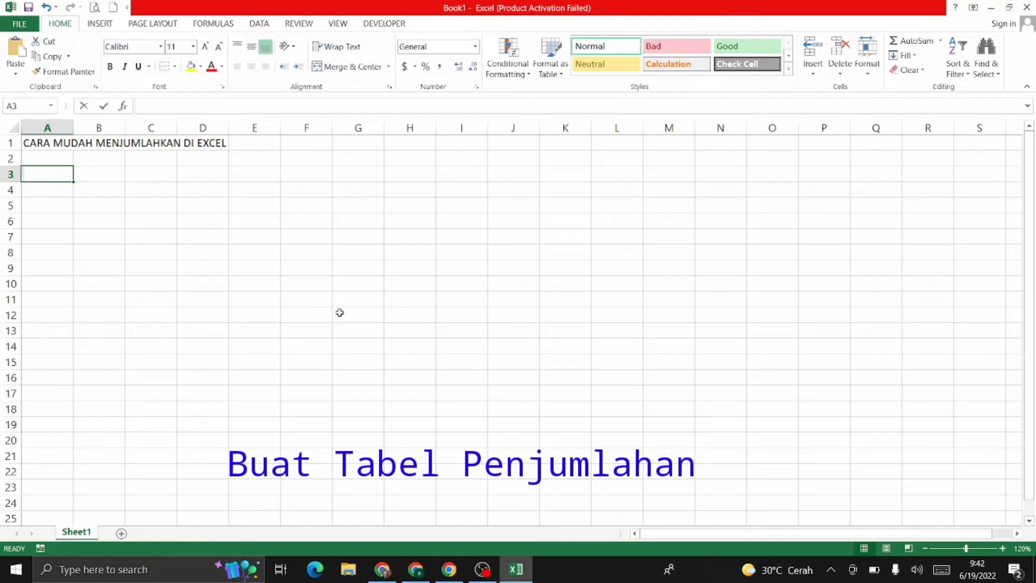
Step: Enter the headers NO, NAMA BARANG, JUMLAH, HARGA and TOTAL HARGA across A3:E3
type("NO")
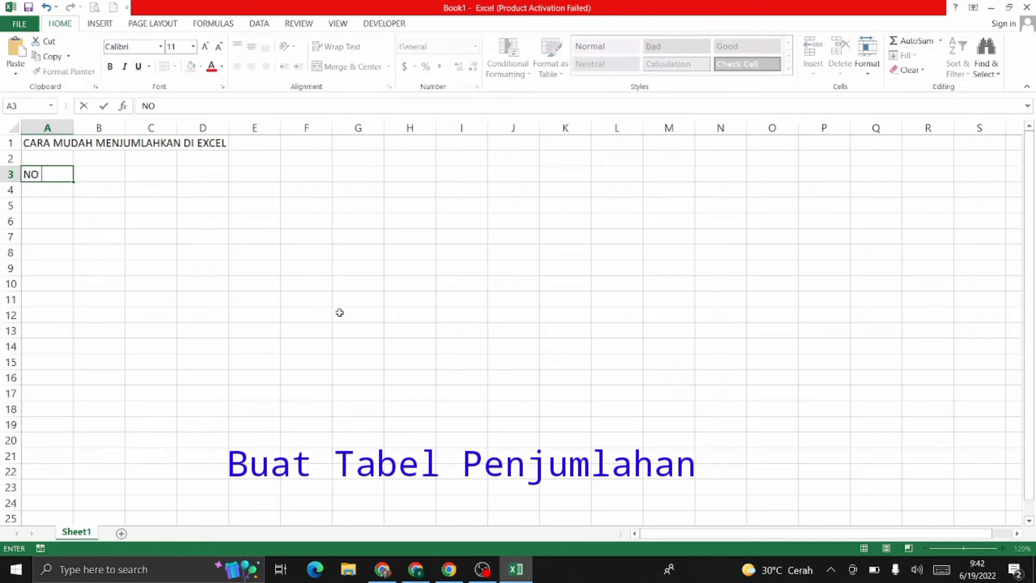
key("Tab")
type("NAMA BARANG")
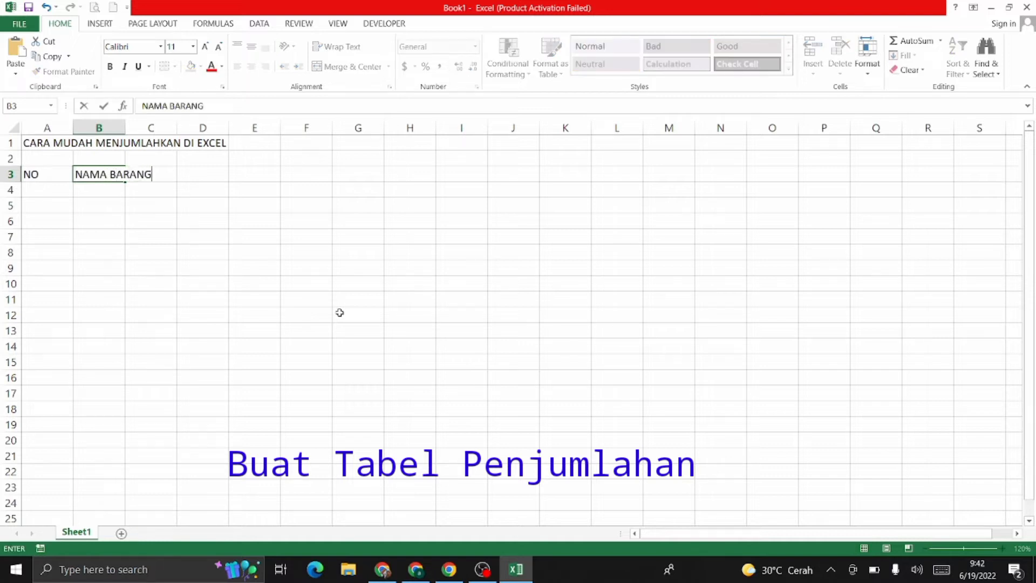
key("Tab")
type("JU")
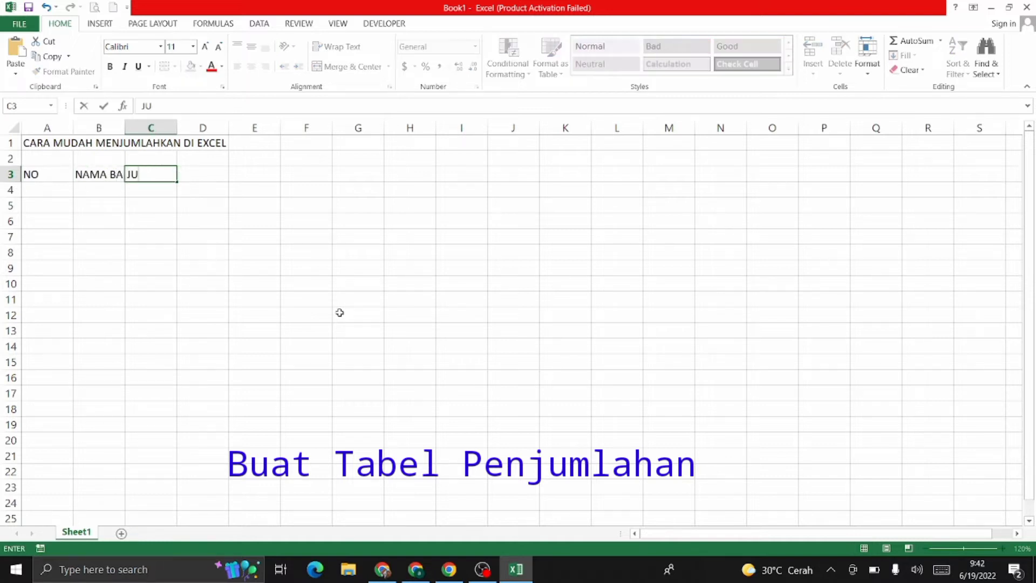
type("MLAH")
key("Tab")
type("HARGA")
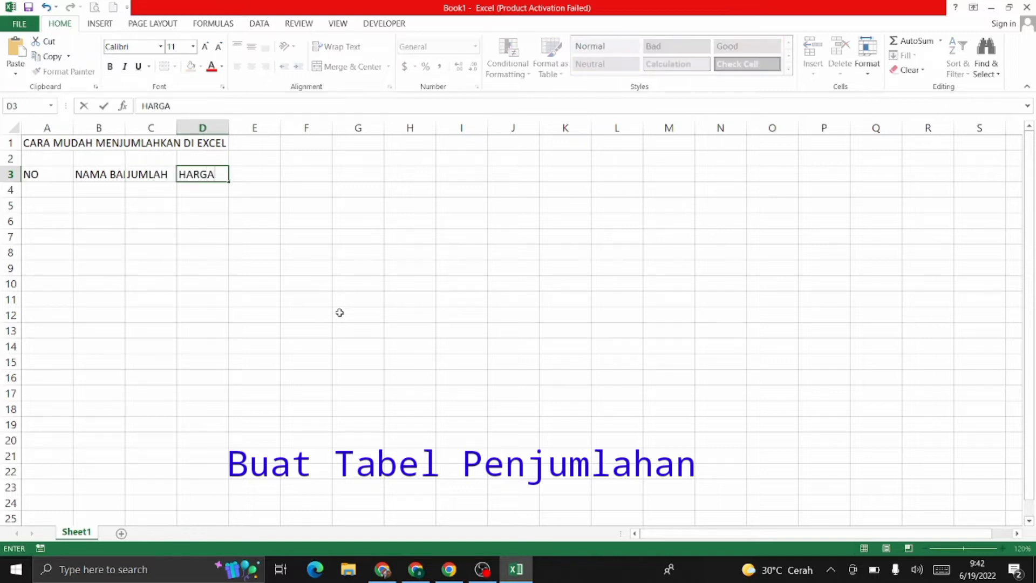
key("Tab")
type("TOTAL ")
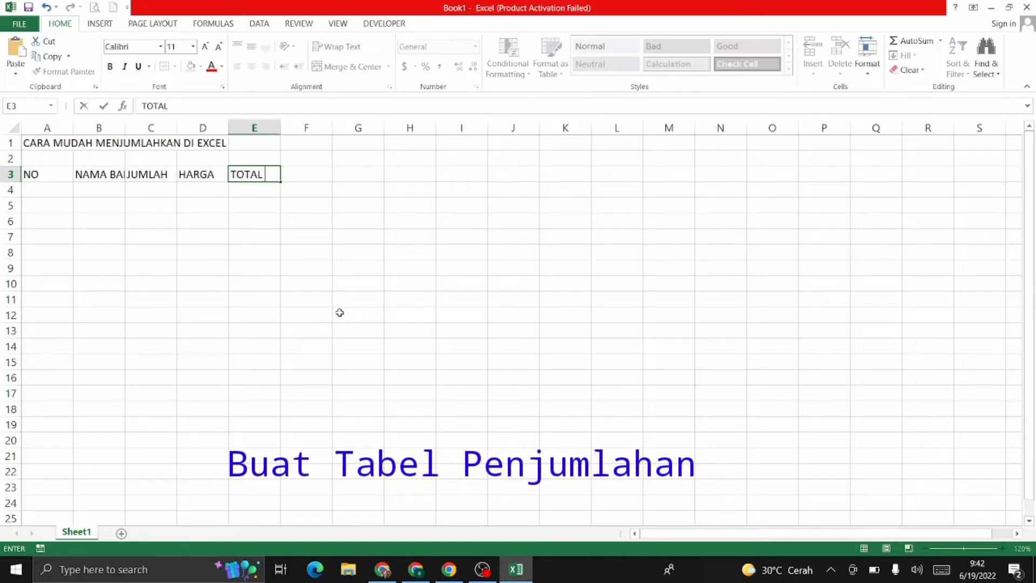
type("HARGA")
key("Return")
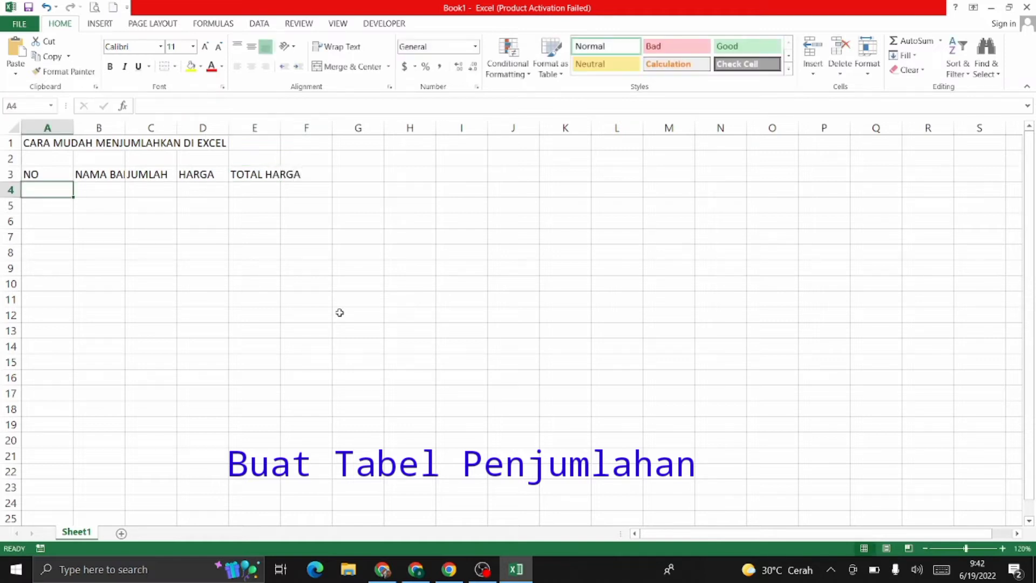
Step: Narrow column A by dragging its header border to fit the short NO entries
left_click_drag(73, 126, 433, 128)
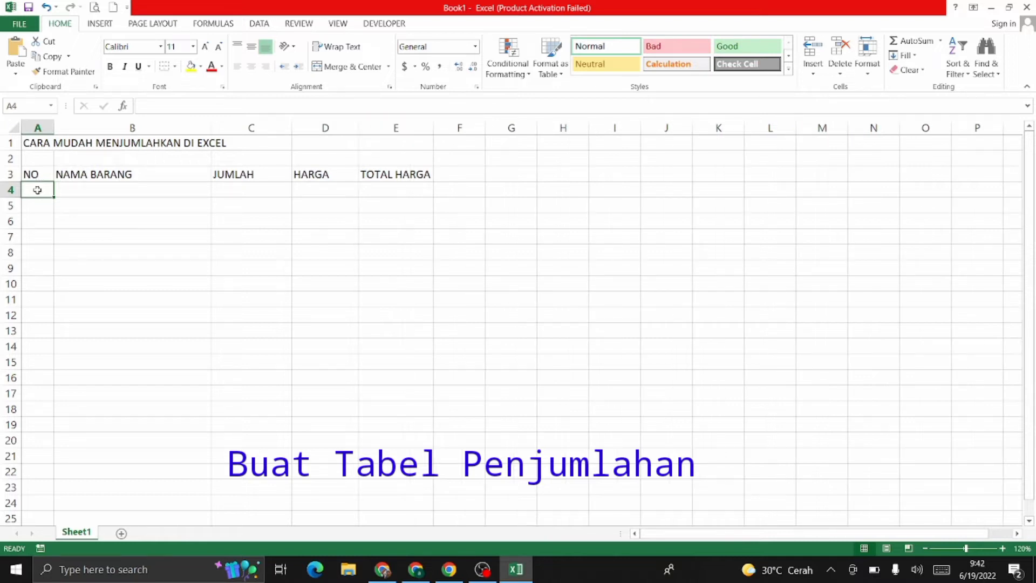
Step: Enter the first item row: 1, Komputer, quantity 20, price 5000000
type("1")
key("Tab")
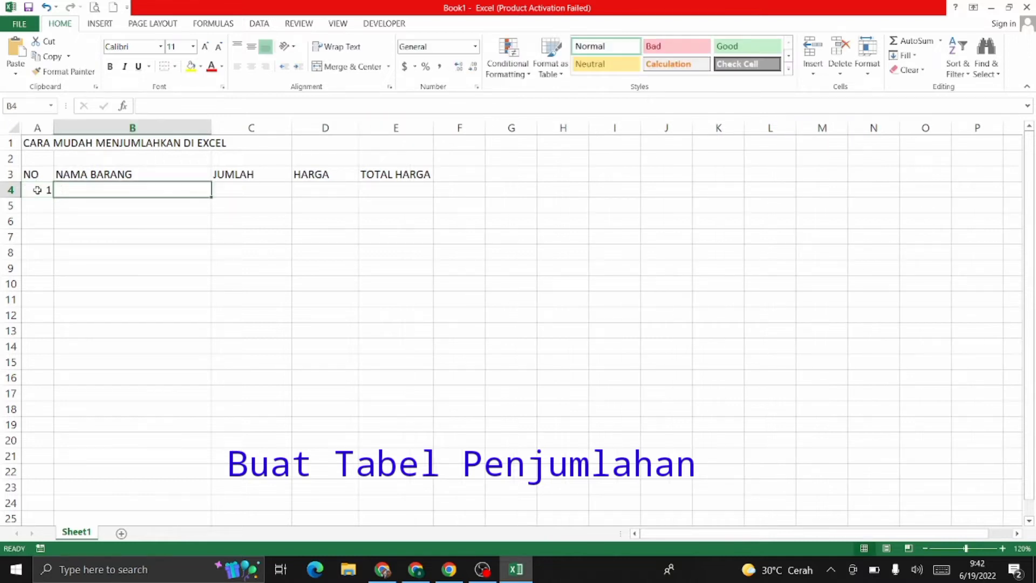
type("Komputer")
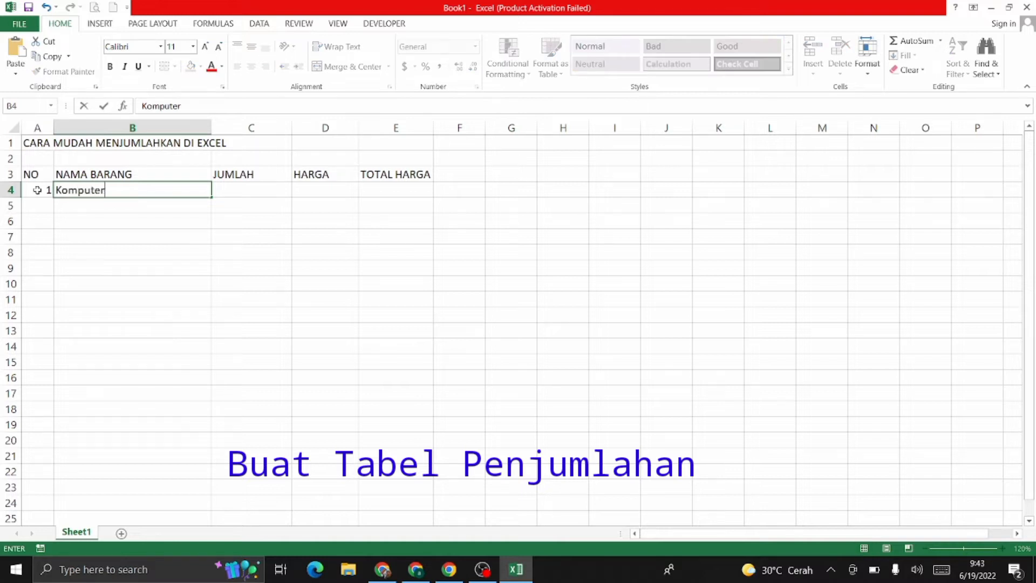
key("Tab")
type("20")
key("Tab")
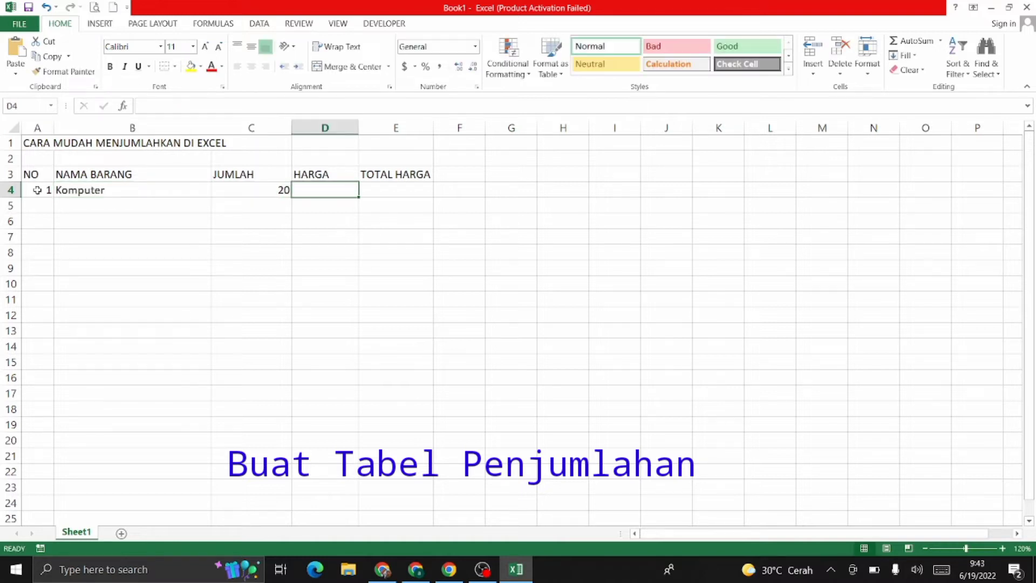
type("5000")
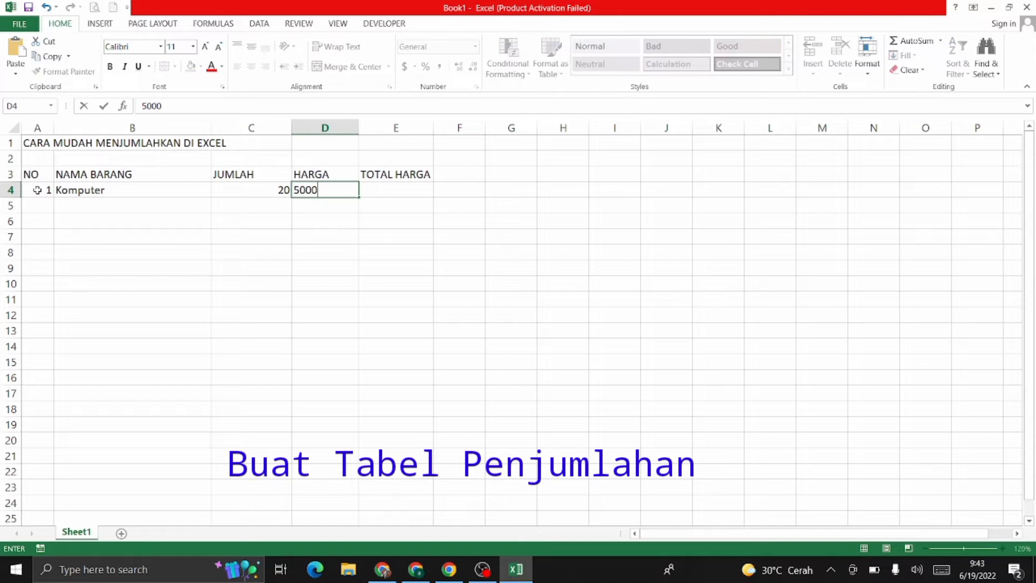
type("000")
key("Tab")
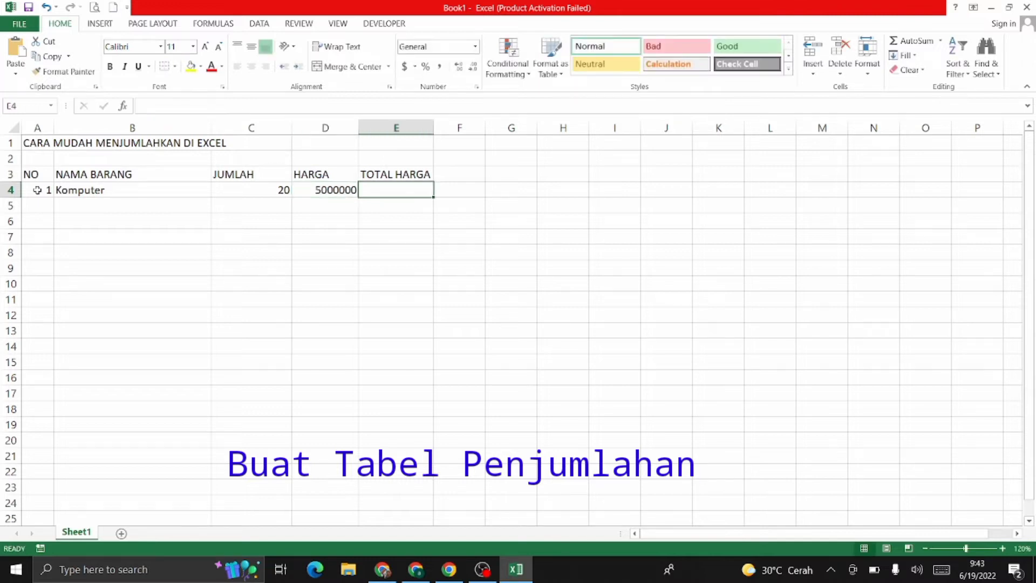
Step: Enter the second item row: 2, Laptop, quantity 15, price 6000000
left_click(40, 208)
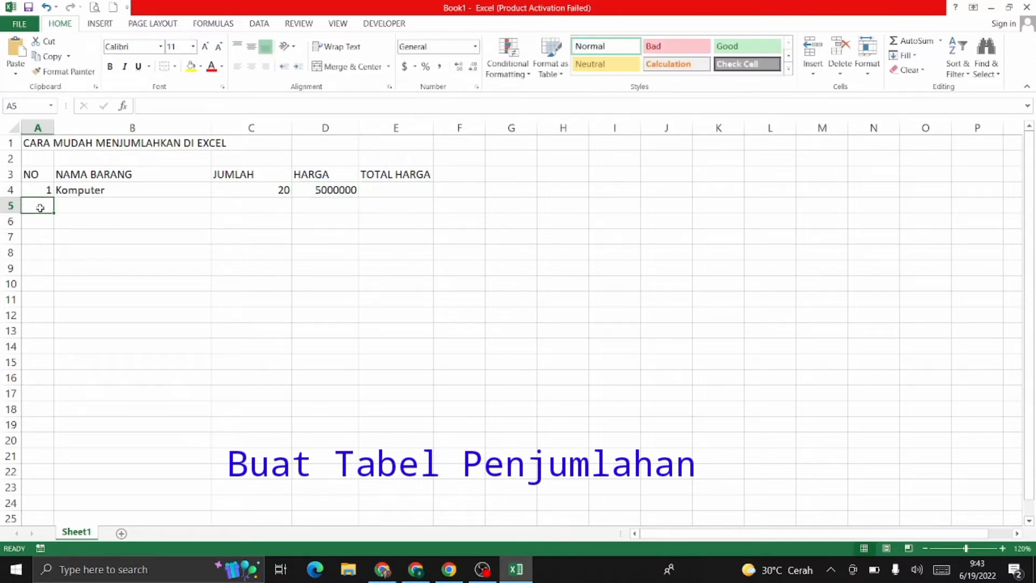
type("2")
key("Tab")
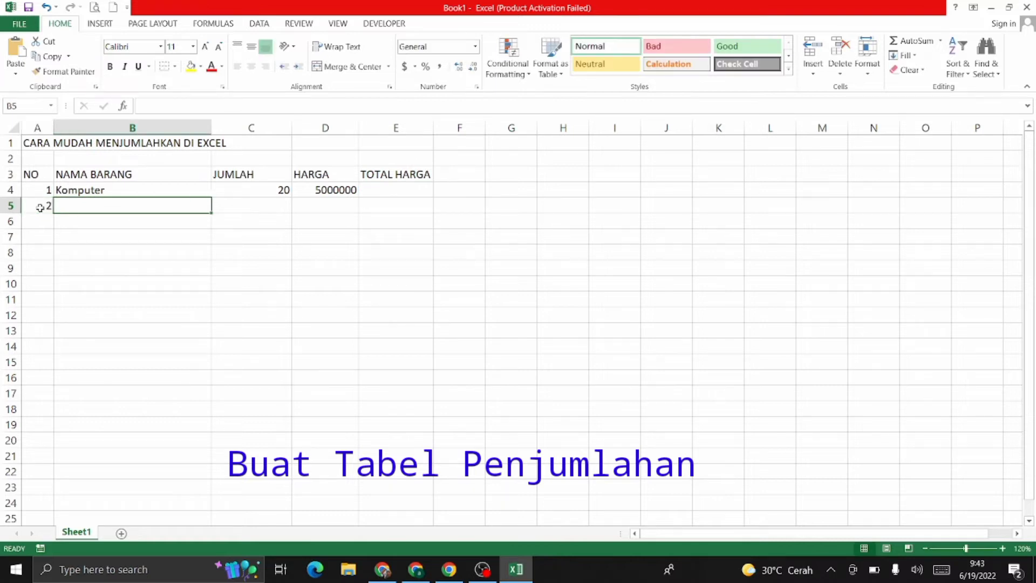
type("Iaptop")
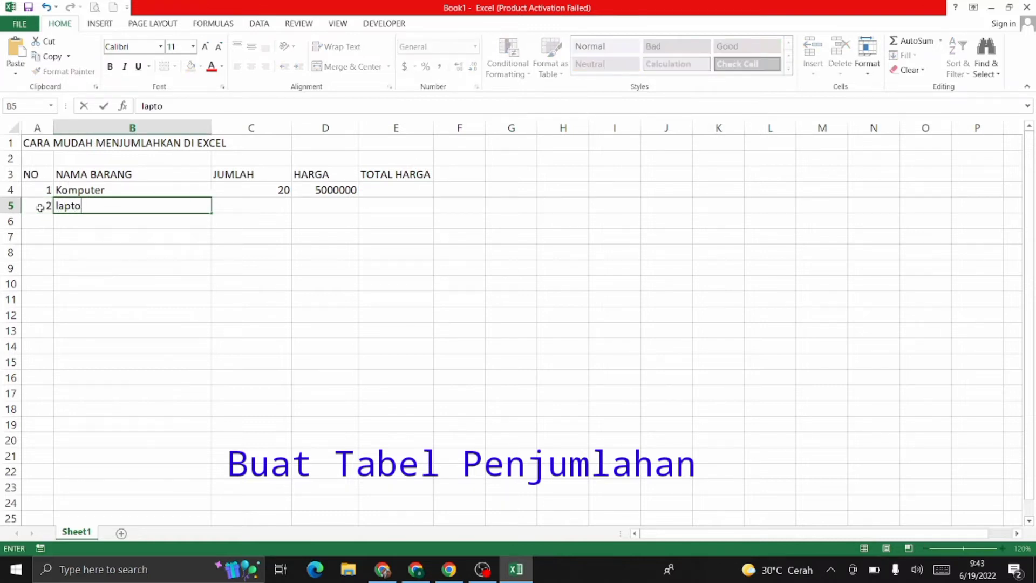
key("Tab")
key("shift+Tab")
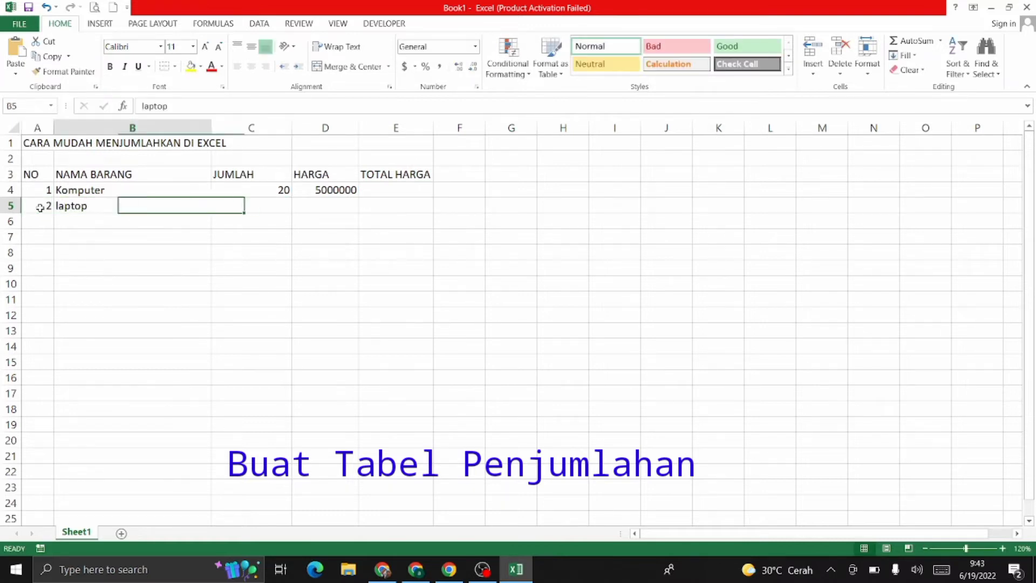
type("Laptop")
key("Tab")
type("15")
key("Tab")
type("6")
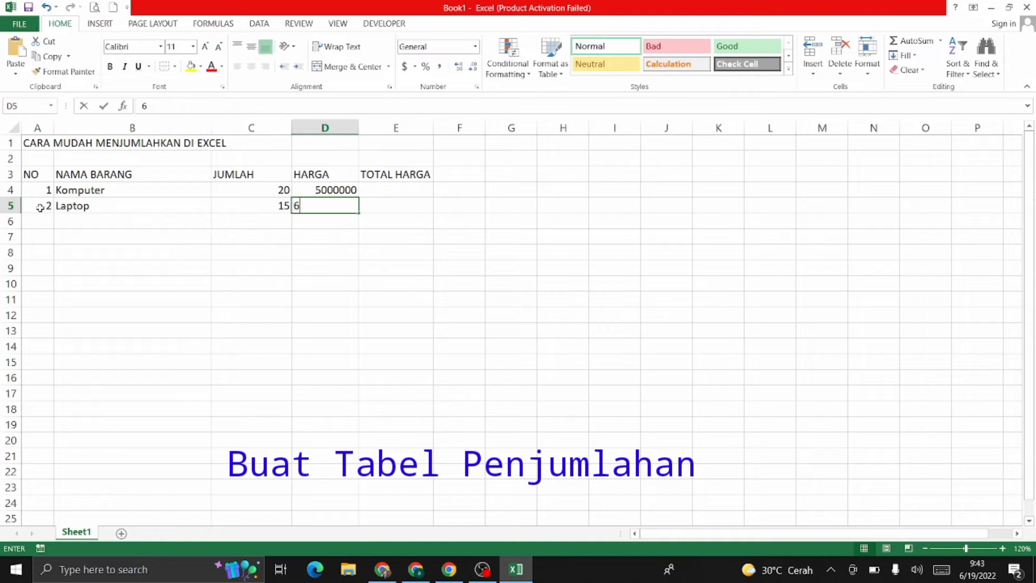
type("000000")
key("Return")
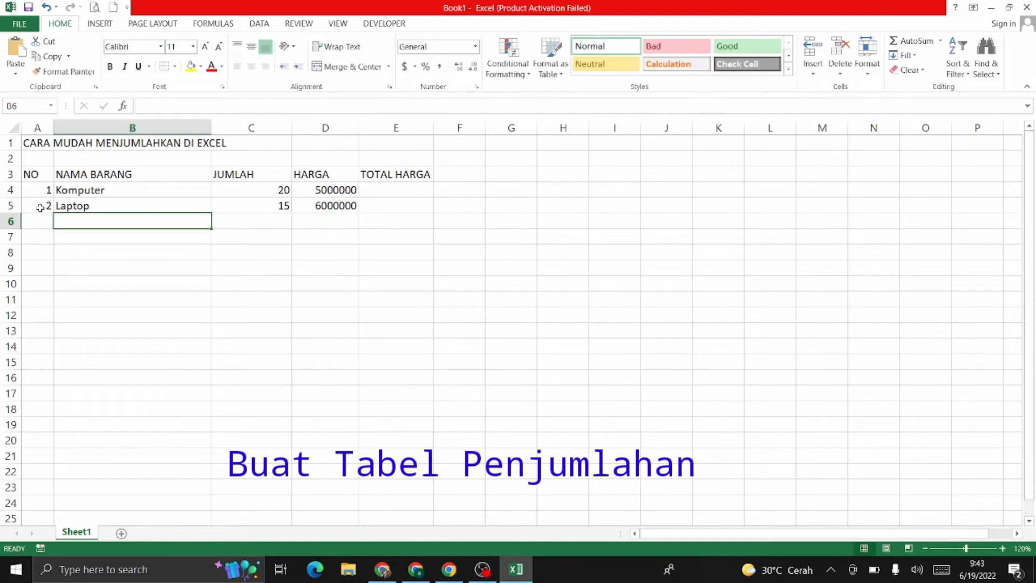
Step: Enter the third item row: 3, printer, quantity 5, price 1500000
key("Left")
type("3")
key("Tab")
type("printer")
key("Tab")
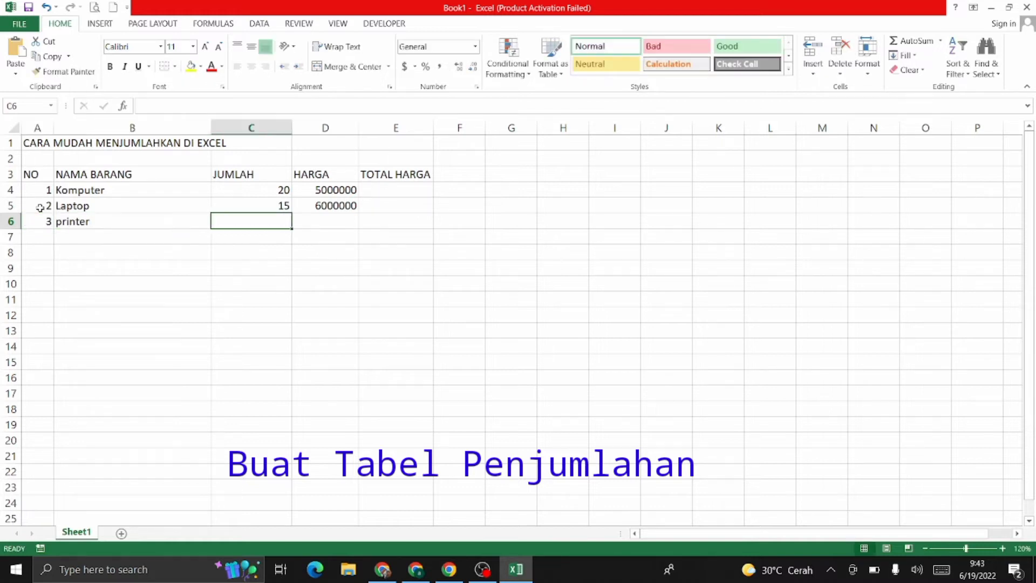
type("5")
key("Tab")
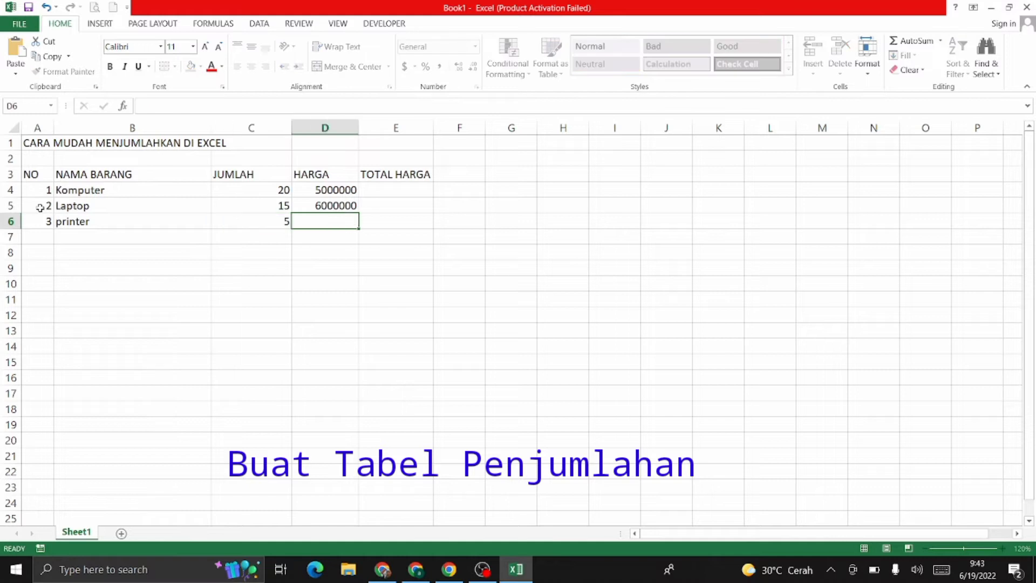
type("1500000")
key("Return")
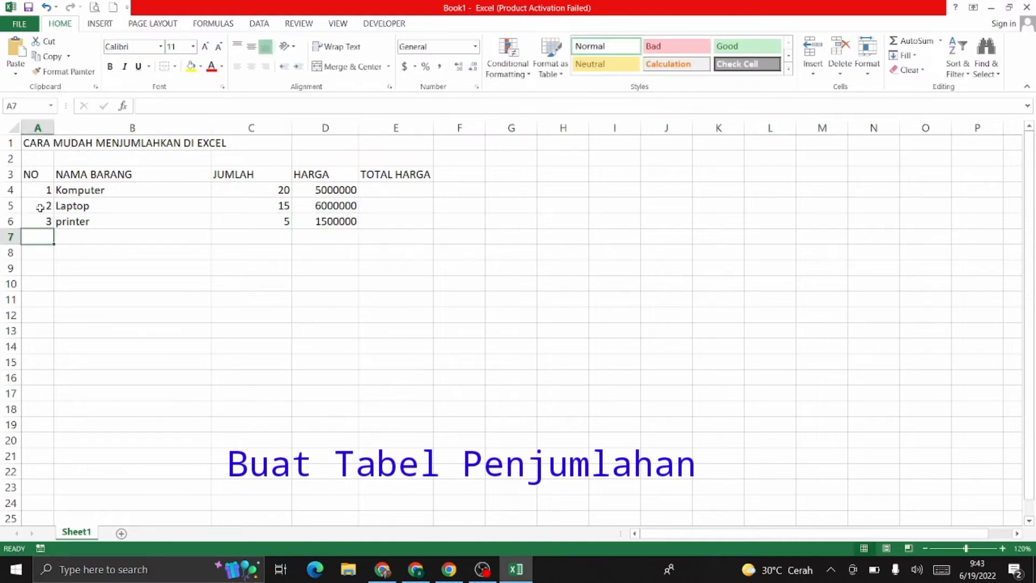
Step: Enter the fourth item row: 4, Tinta Printer, quantity 10, price 9500
type("4")
key("Tab")
type("tint")
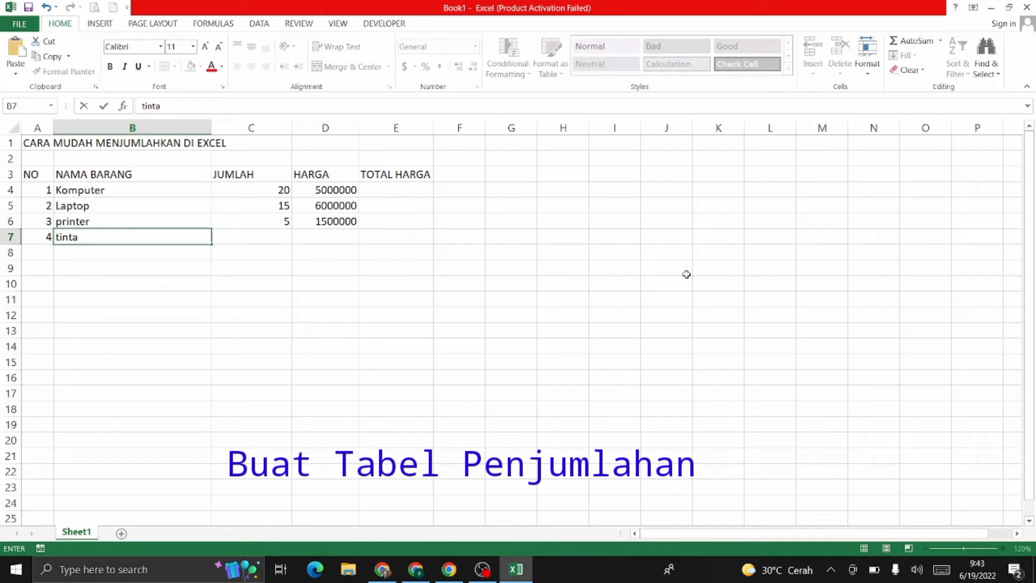
key("BackSpace")
key("BackSpace")
key("BackSpace")
type("Tinta Printer")
key("Tab")
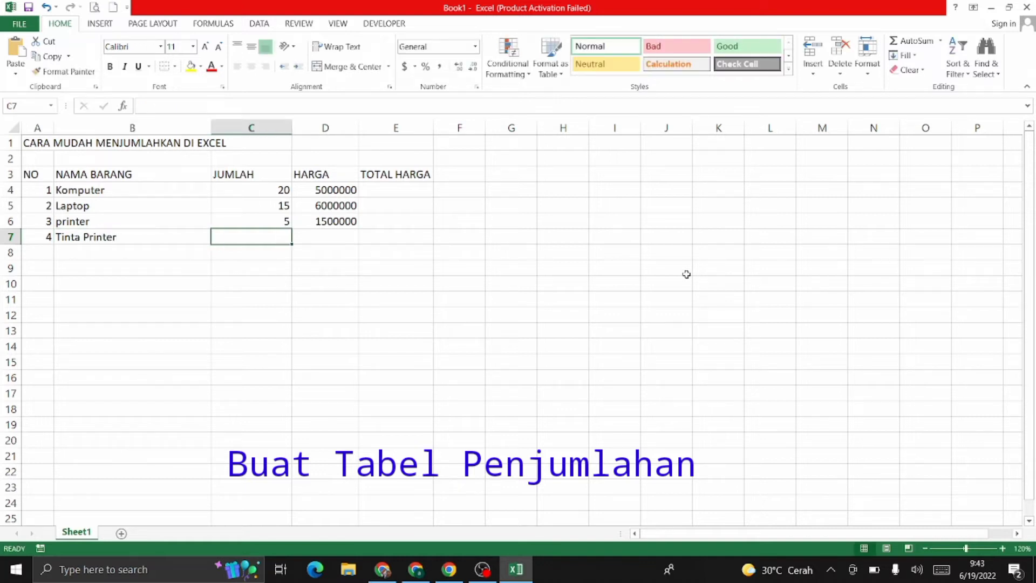
type("10")
key("Tab")
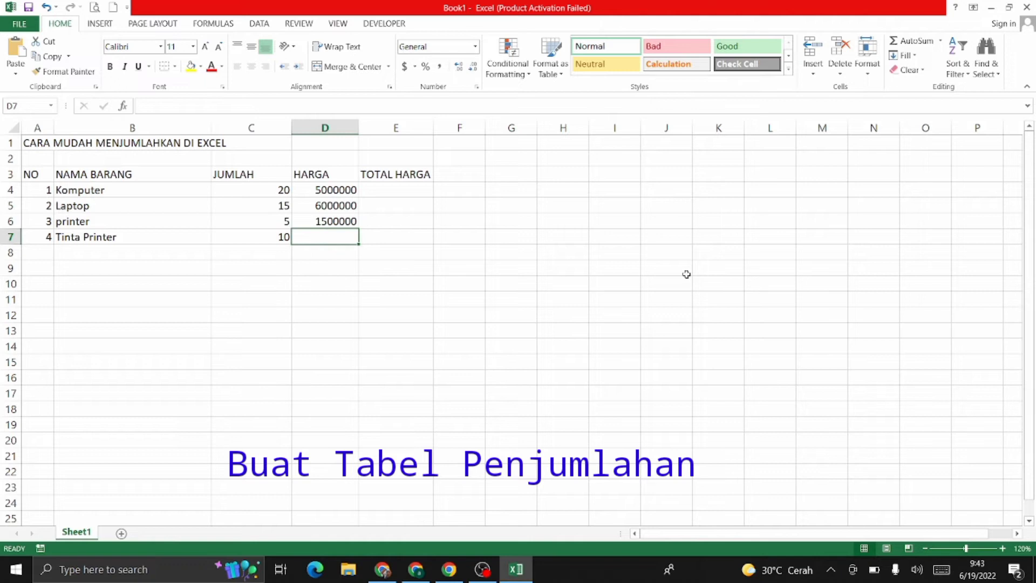
type("95000")
key("Return")
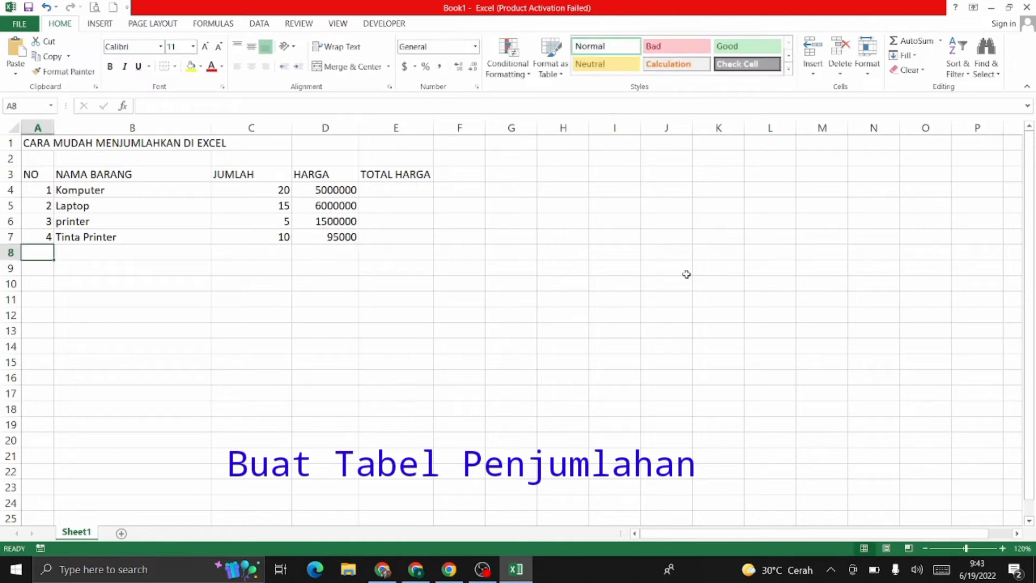
Step: Enter the fifth item row: 5, mouse, quantity 20, price 150000
type("5")
key("Tab")
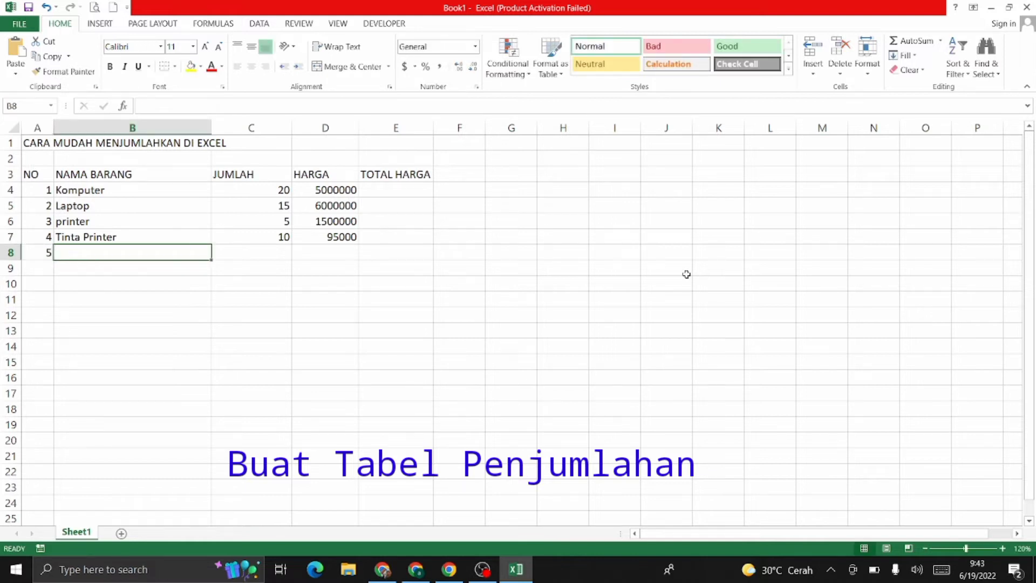
type("mouse")
key("Tab")
type("20")
key("Tab")
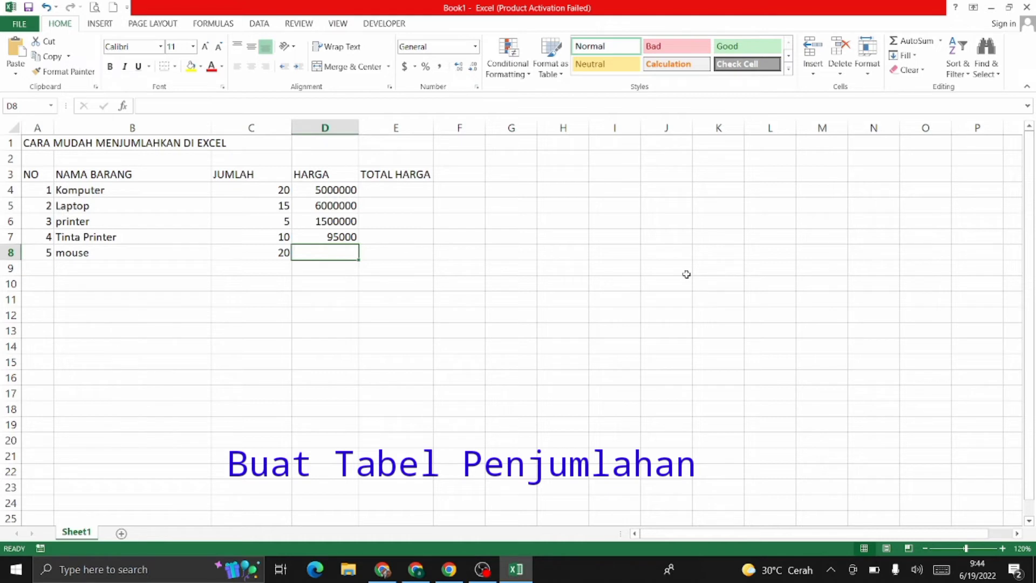
type("150000")
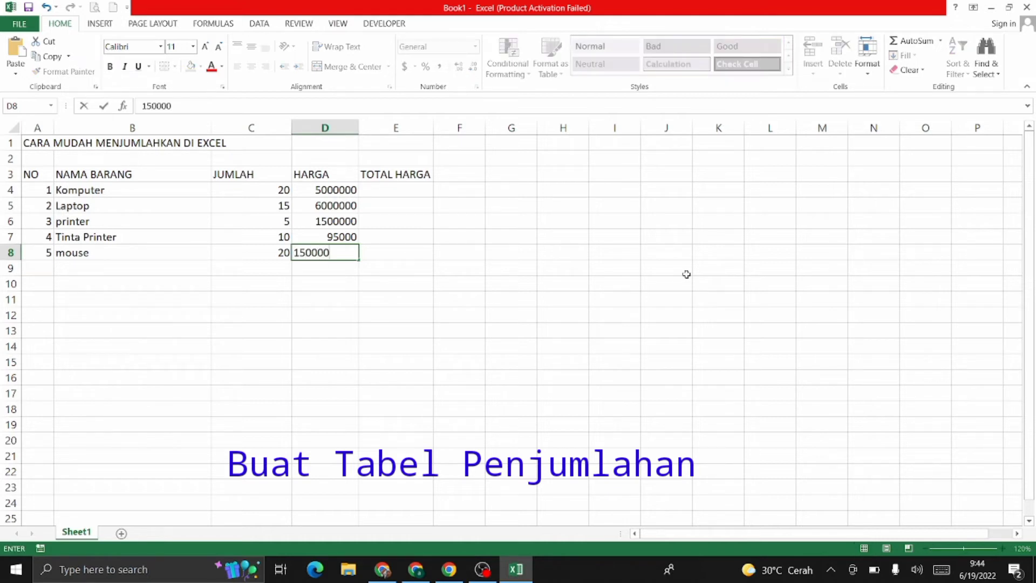
key("Tab")
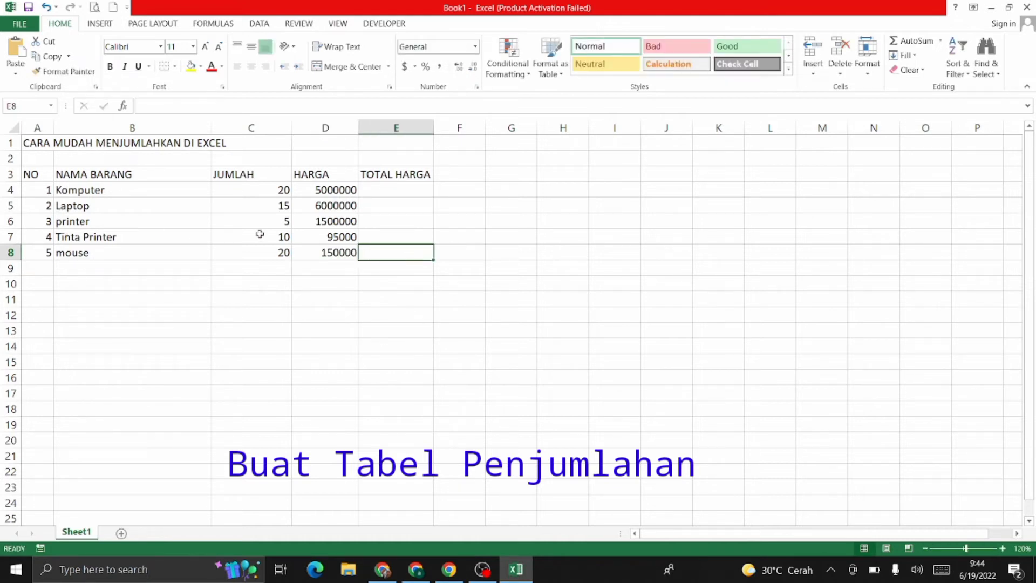
Step: Correct the Tinta Printer price in D7 to 950000
left_click(328, 240)
type("95000")
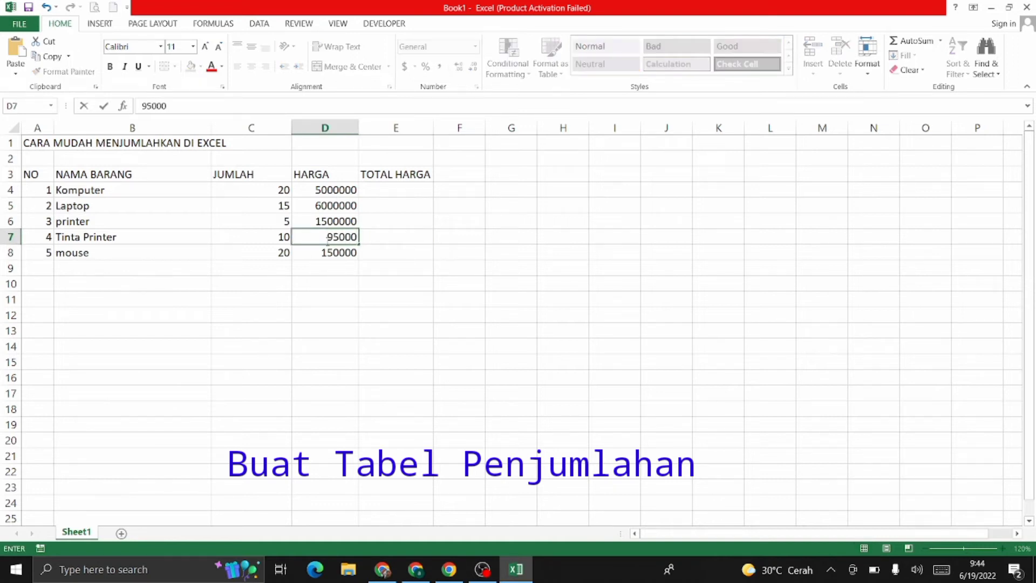
type("0")
key("Tab")
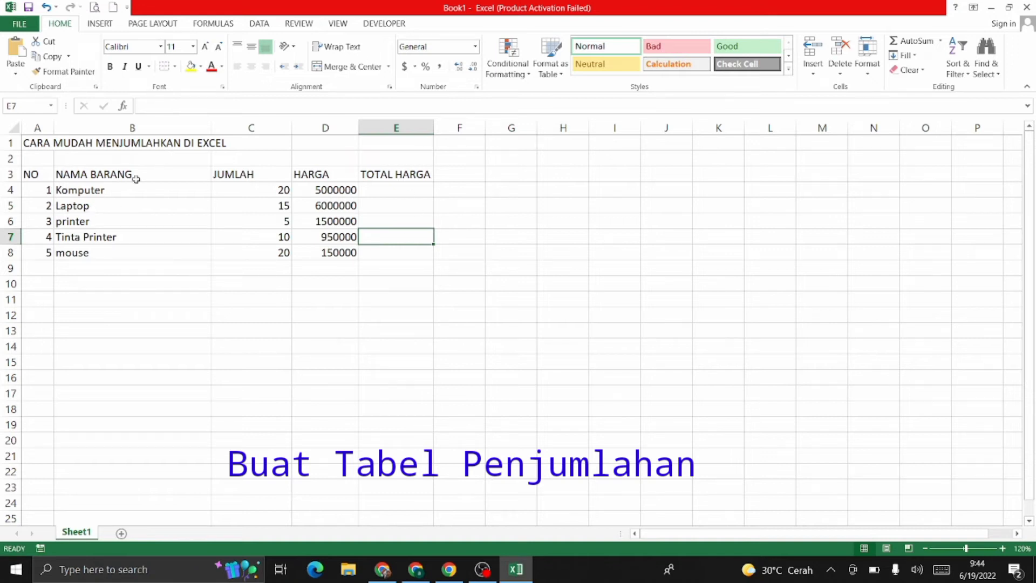
scroll(387, 280, "up", 2, "ctrl")
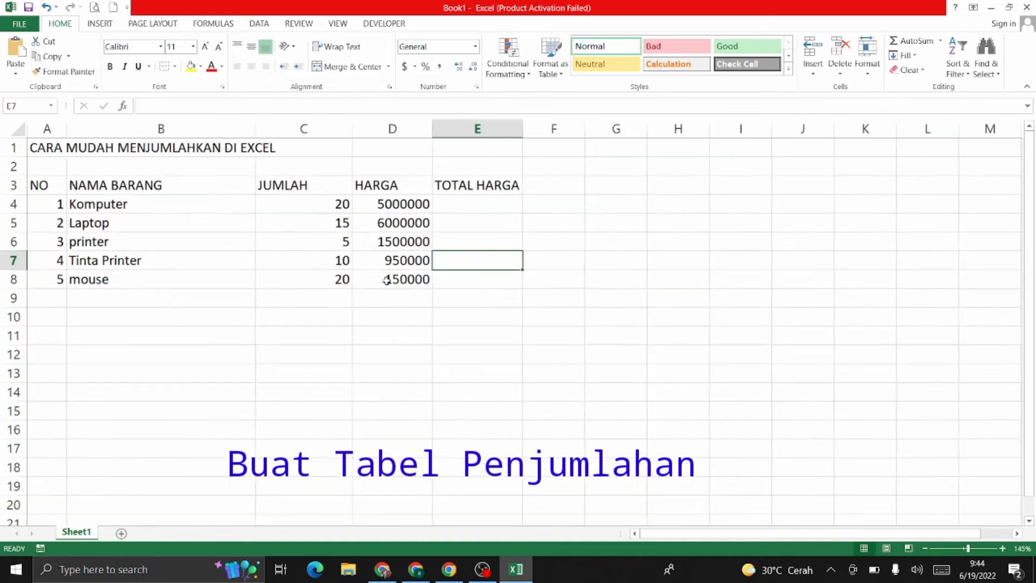
scroll(383, 248, "up", 2, "ctrl")
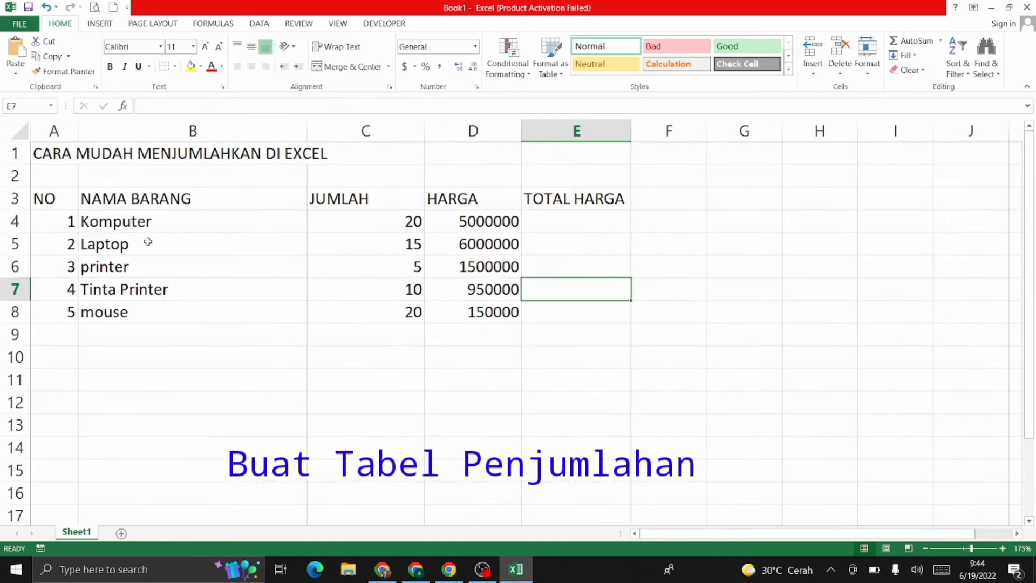
left_click(559, 219)
left_click(414, 225)
left_click(486, 224)
left_click(554, 229)
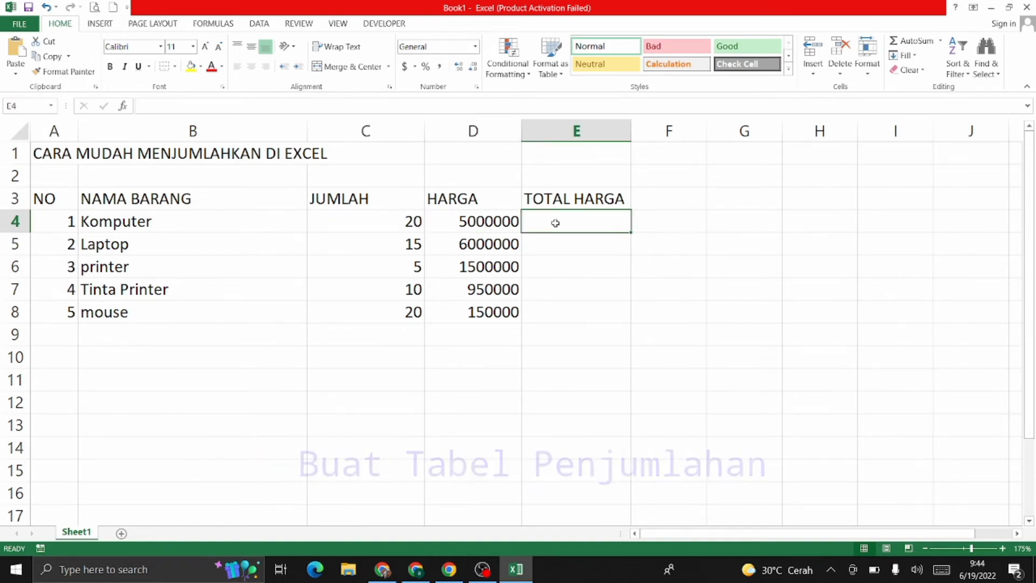
Step: Enter =C4*D4 in E4 and fill it down through E8 for every item's total
type("=")
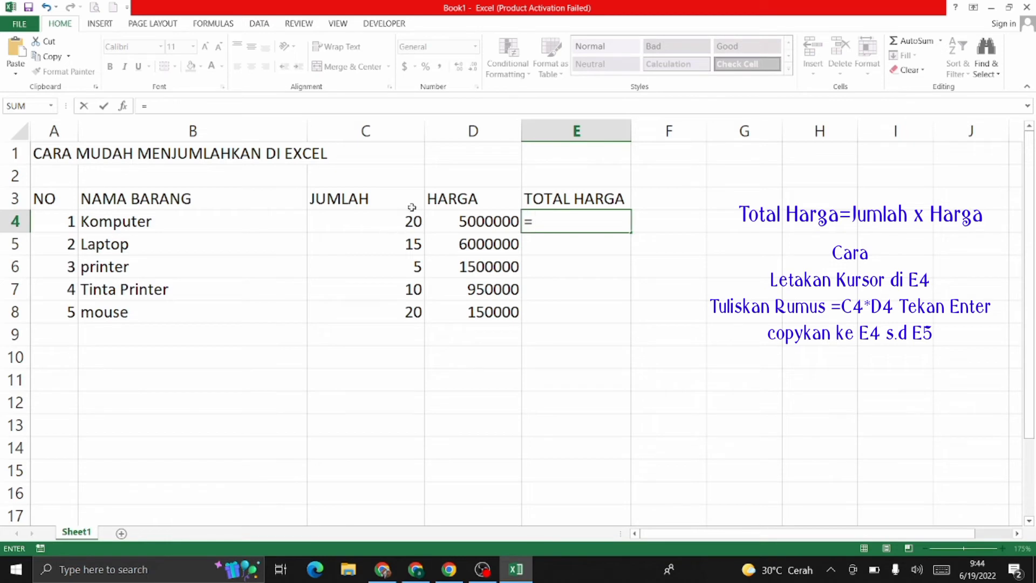
left_click(406, 224)
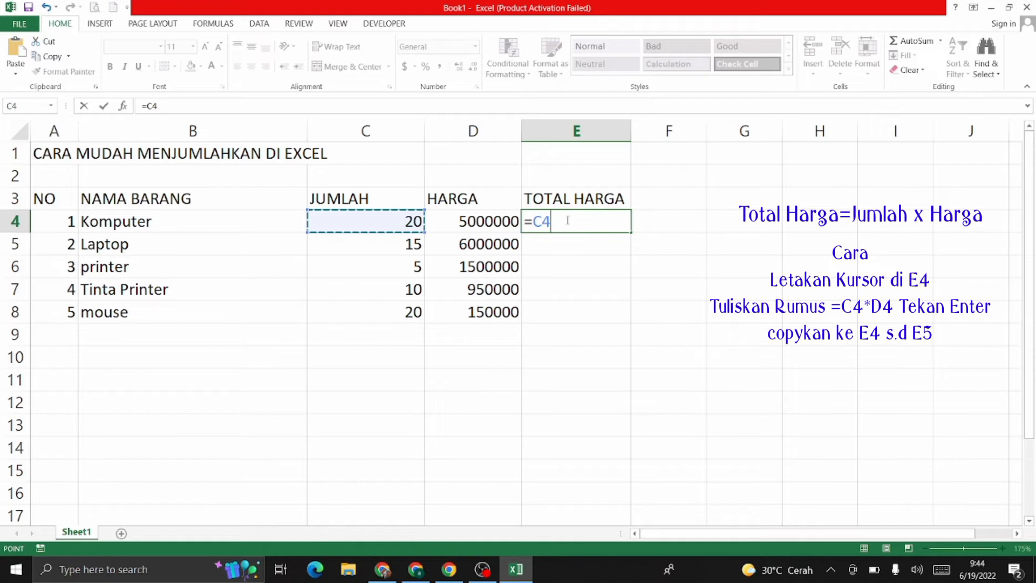
type("*")
left_click(458, 222)
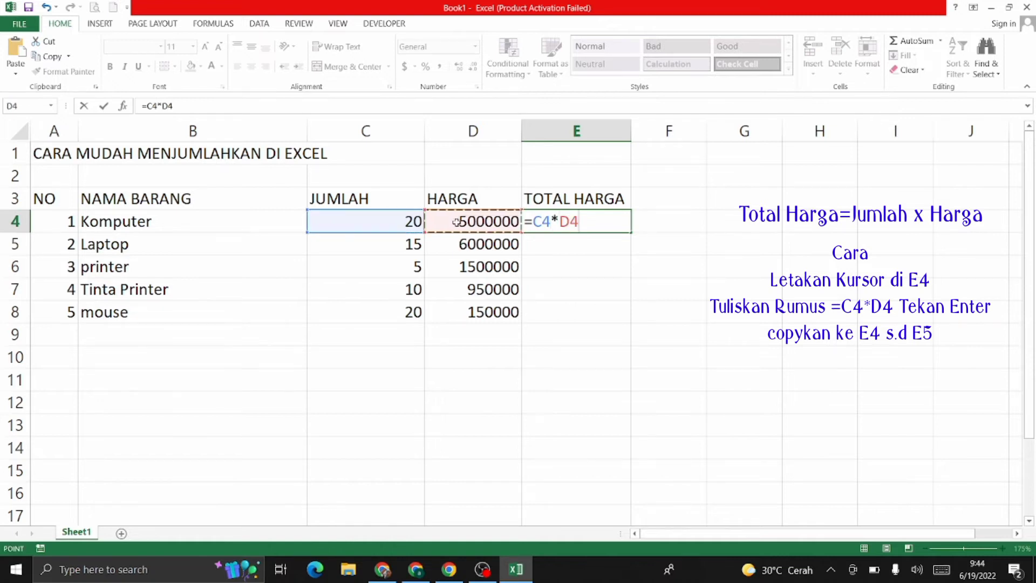
key("Return")
left_click(589, 223)
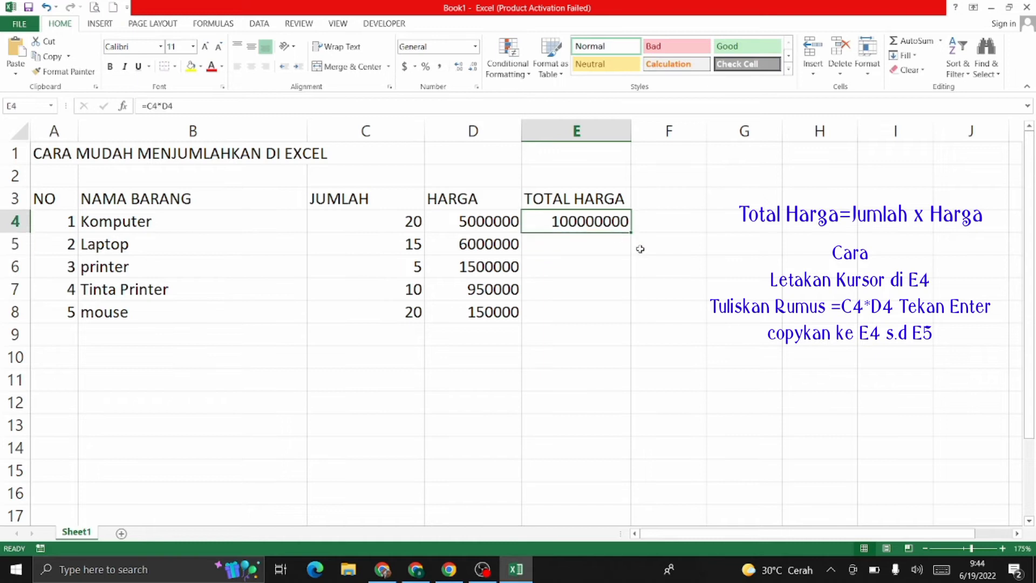
left_click_drag(632, 234, 630, 321)
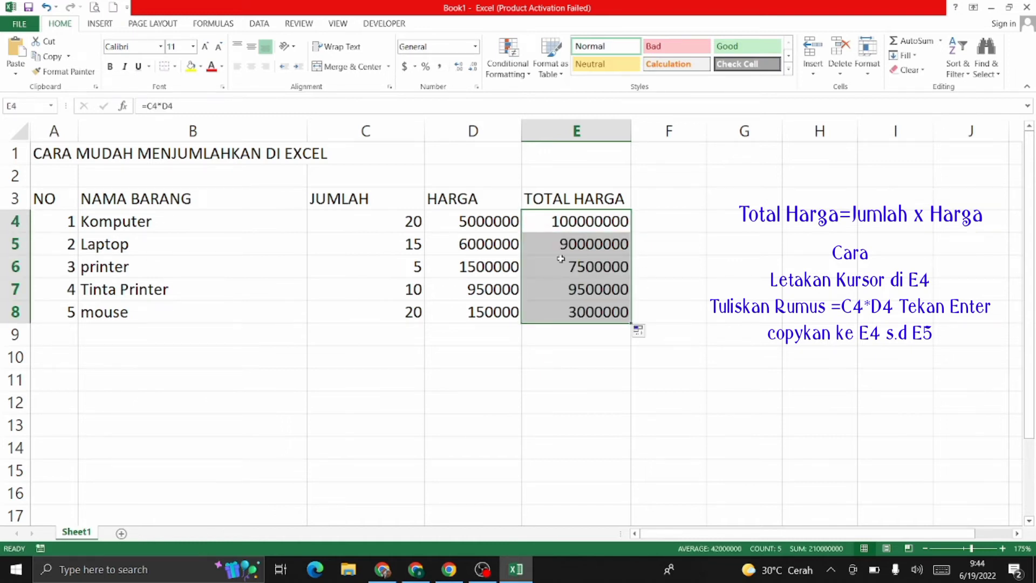
left_click(564, 307)
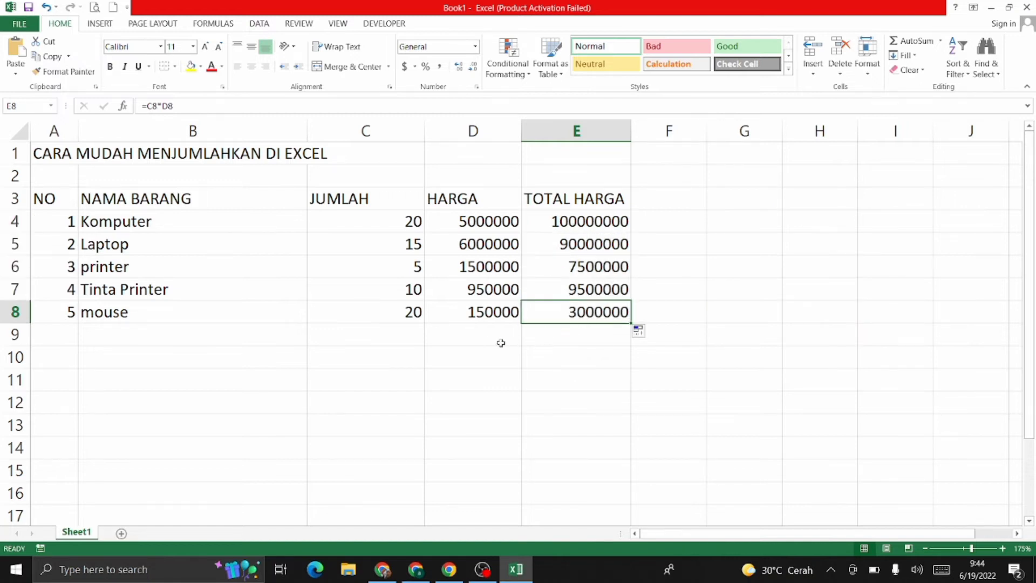
Step: AutoSum E4:E8 into E9 to get the grand total 210000000
left_click(531, 340)
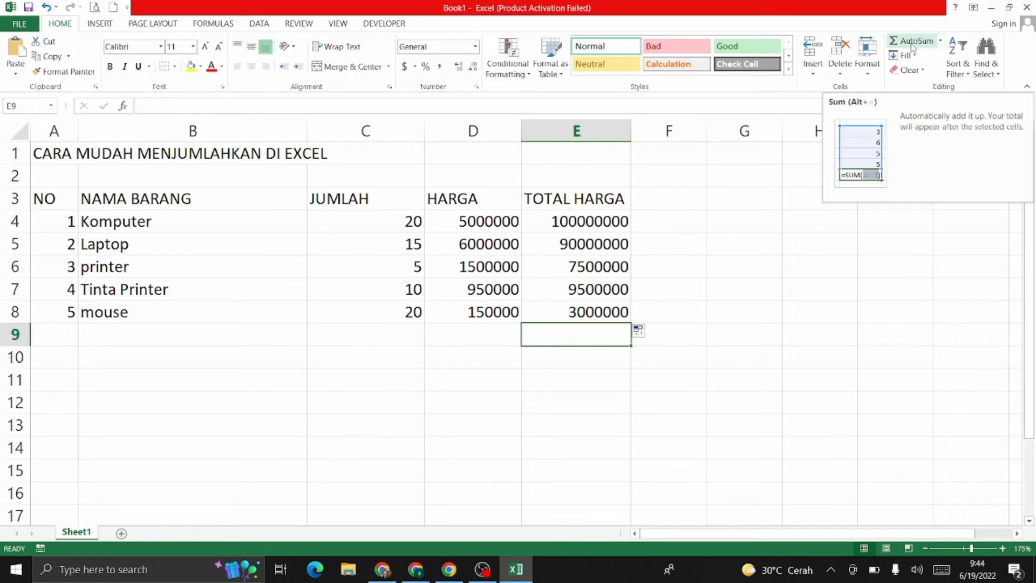
scroll(912, 48, "up", 2, "ctrl")
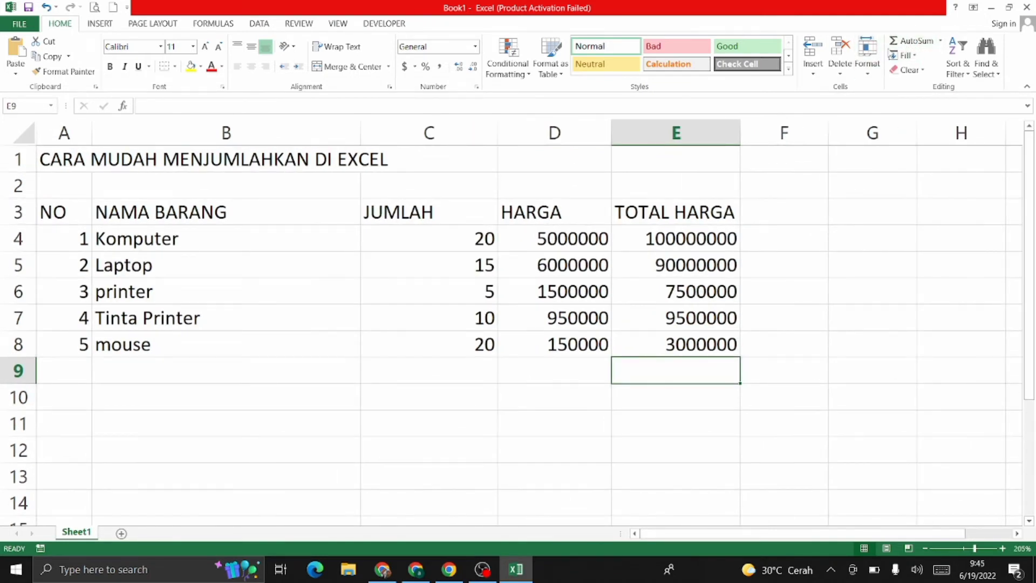
left_click(910, 42)
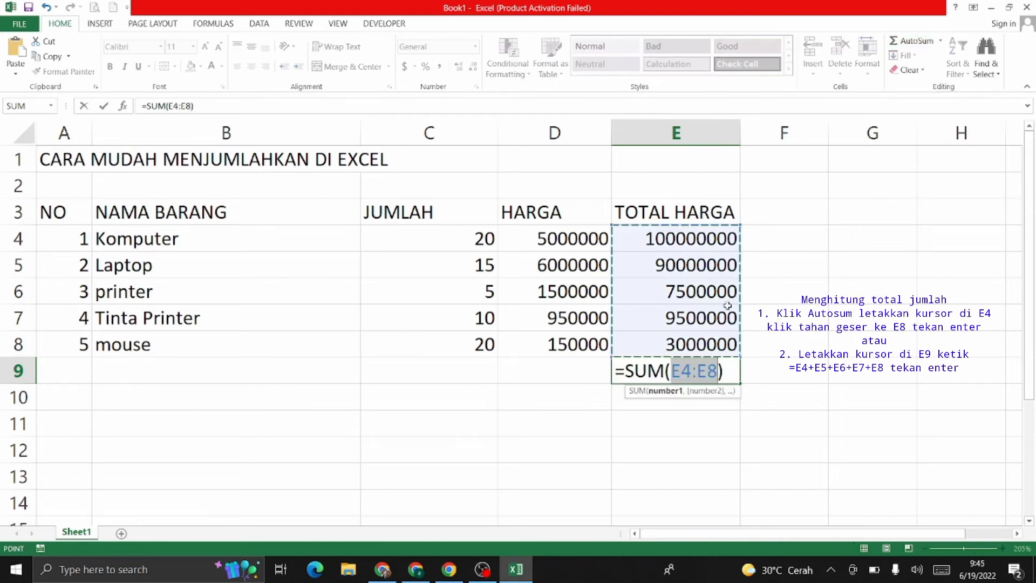
key("Return")
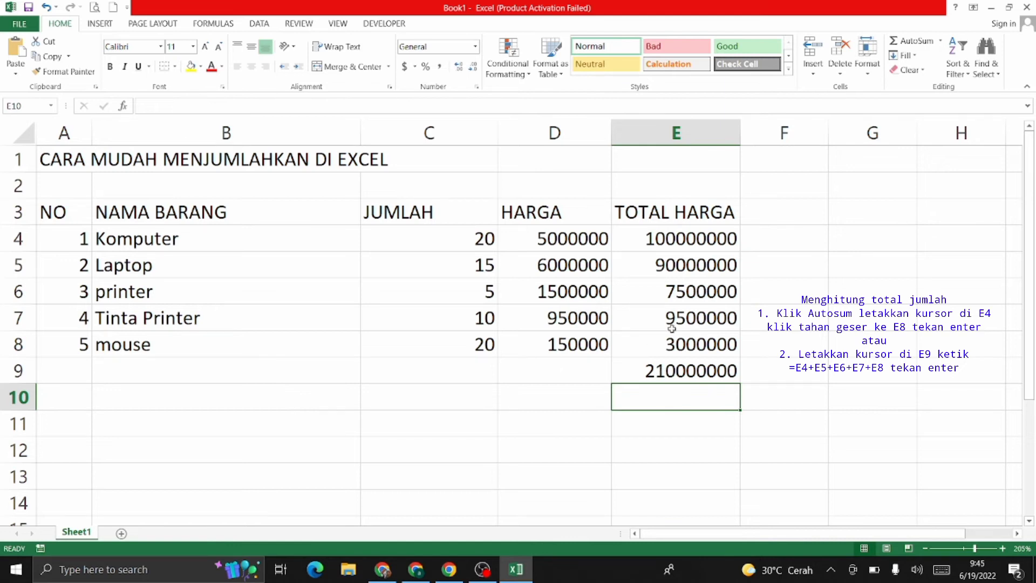
left_click(655, 371)
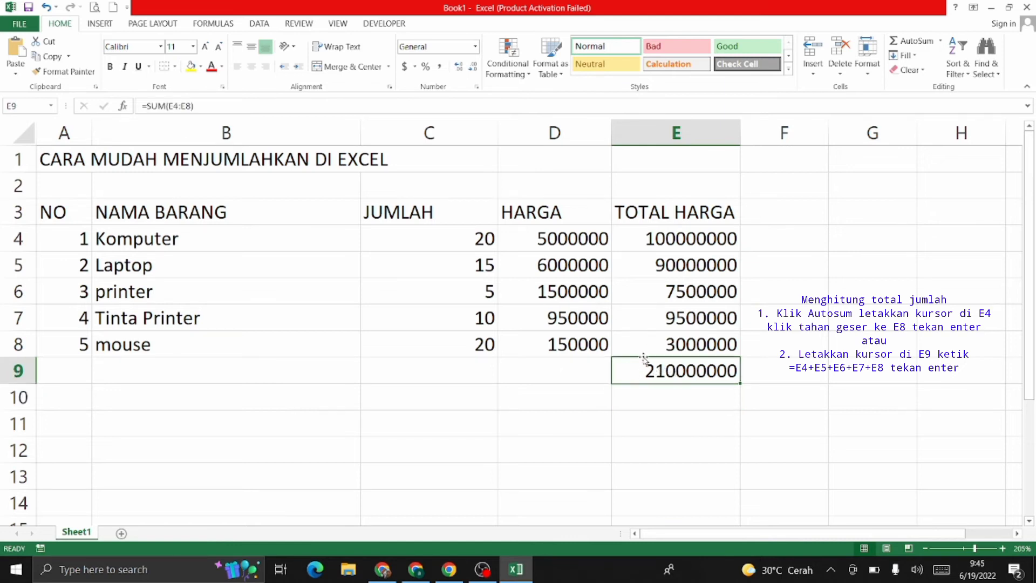
Step: Replace the E9 total with =E4+E5+E6+E7+E8, still giving 210000000
left_click(632, 404)
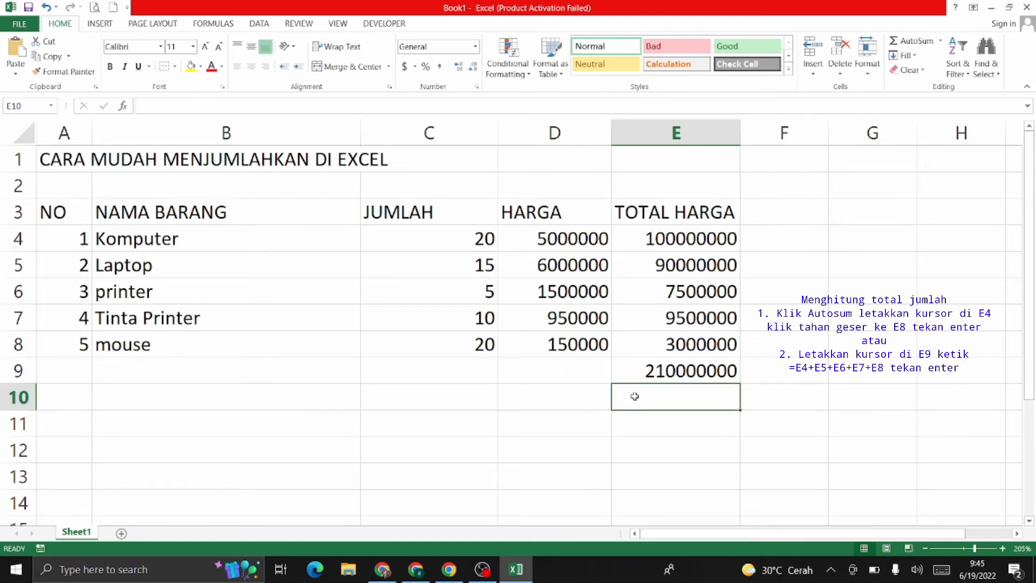
left_click(654, 373)
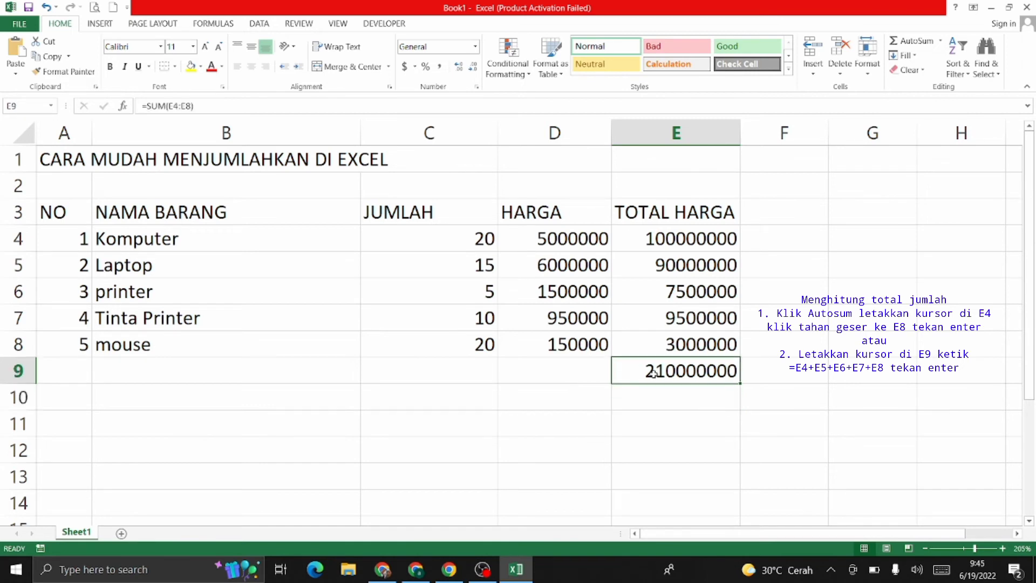
key("Delete")
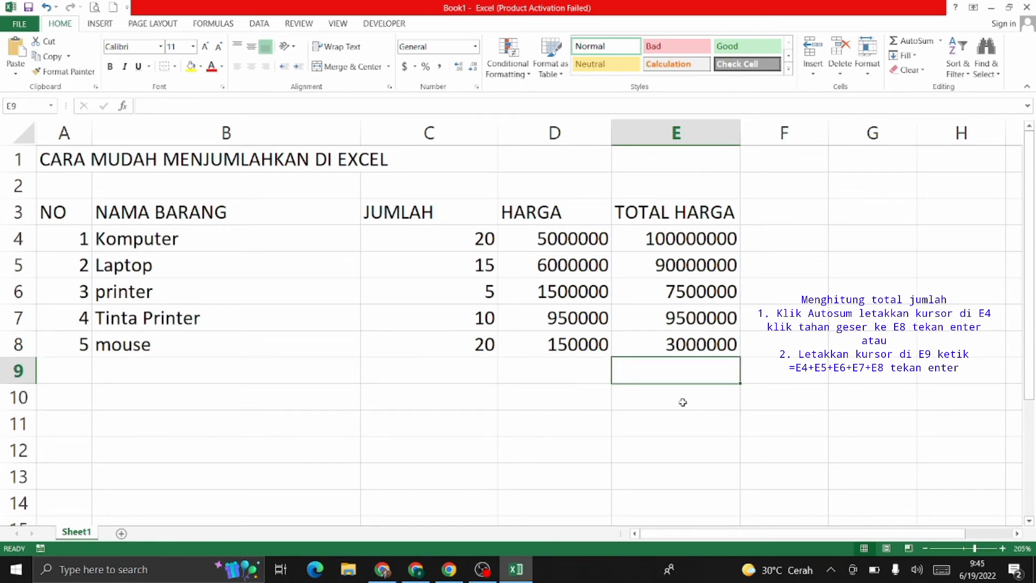
type("=")
left_click(689, 239)
type("+")
left_click(700, 264)
type("+")
left_click(695, 295)
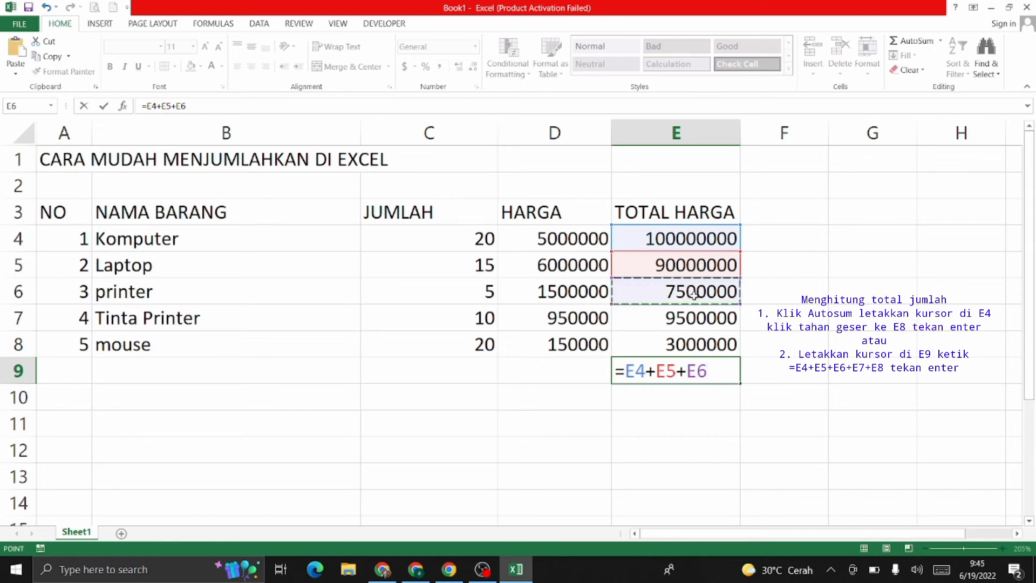
type("+")
left_click(692, 318)
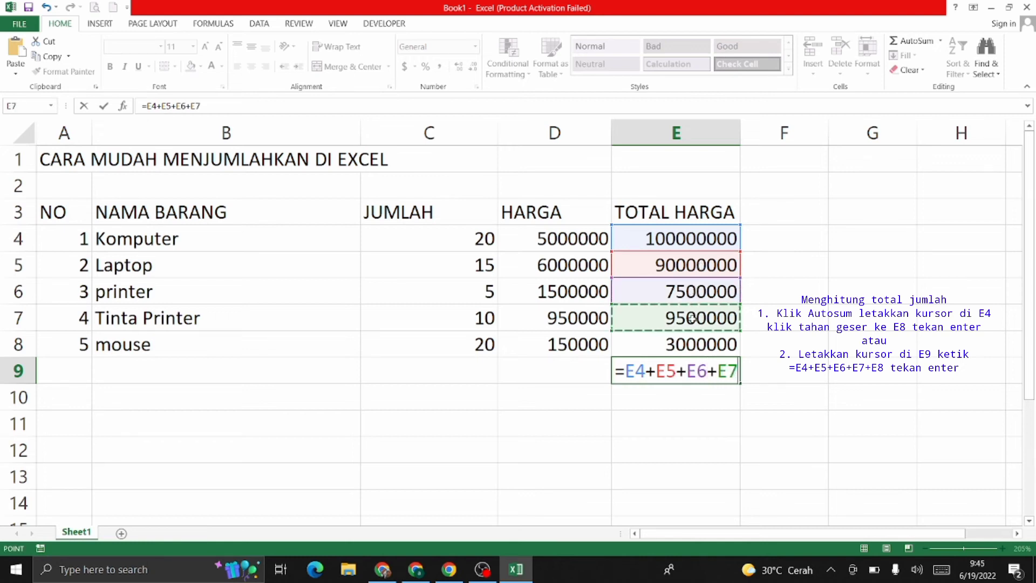
type("+")
left_click(696, 345)
key("Return")
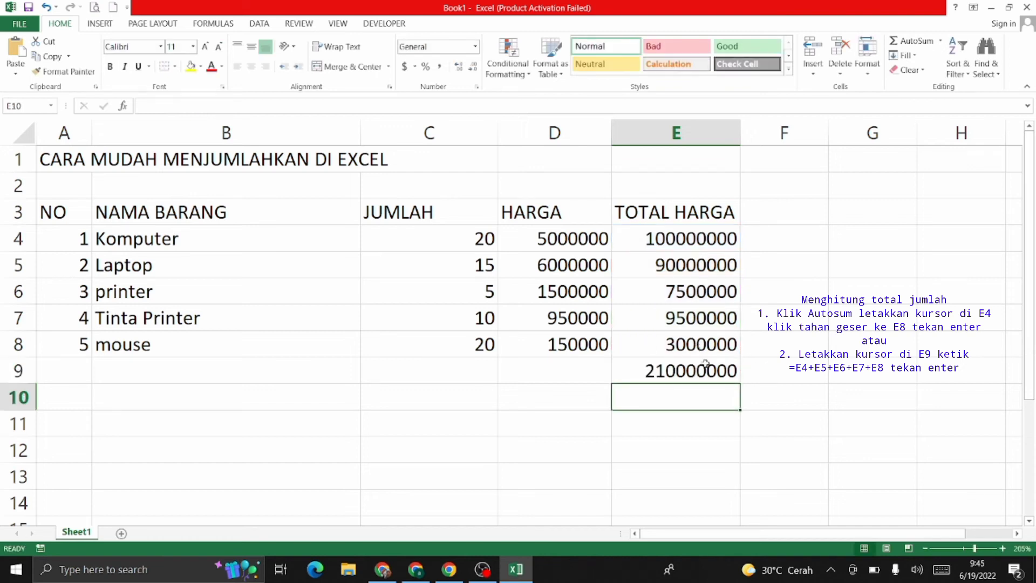
left_click(59, 206)
Step: Apply All Borders to the table range A3:E9
left_click_drag(58, 211, 656, 371)
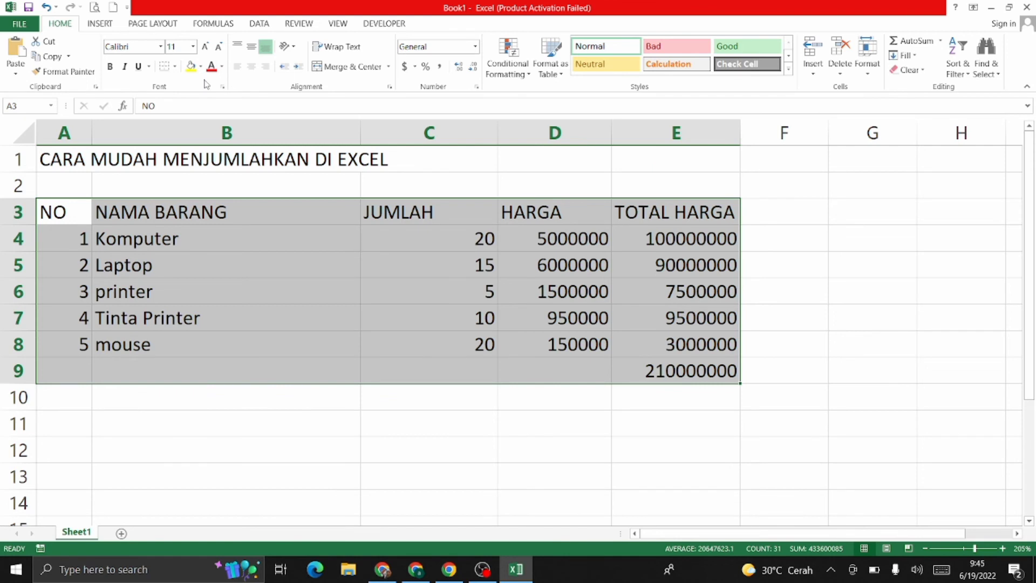
left_click(175, 66)
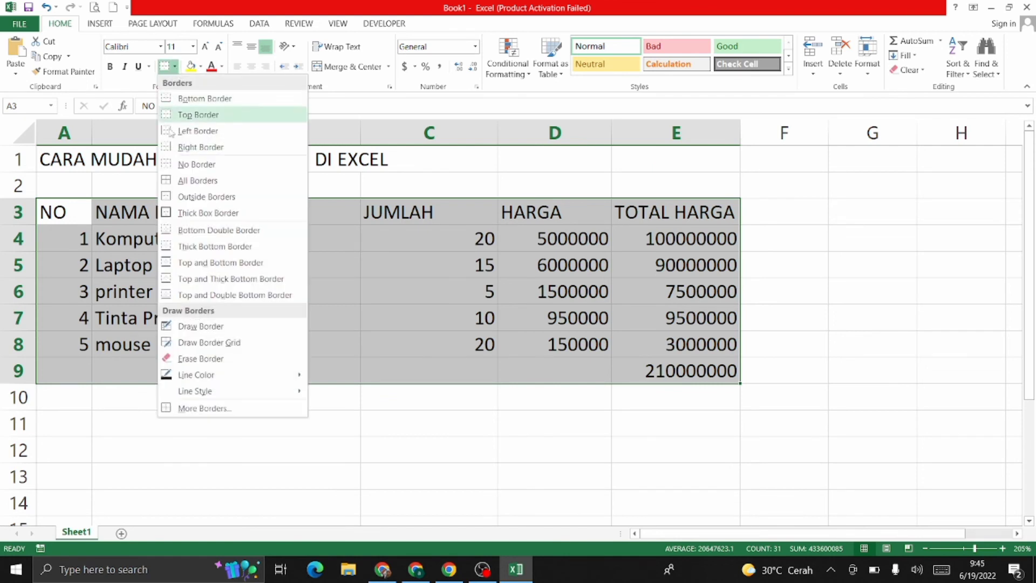
left_click(178, 182)
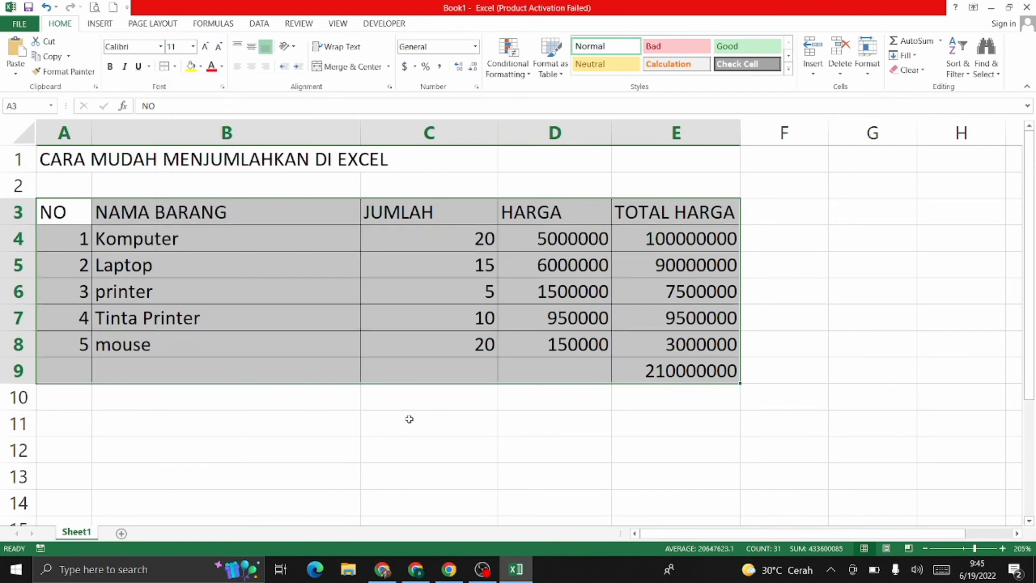
left_click(410, 419)
left_click_drag(99, 376, 325, 385)
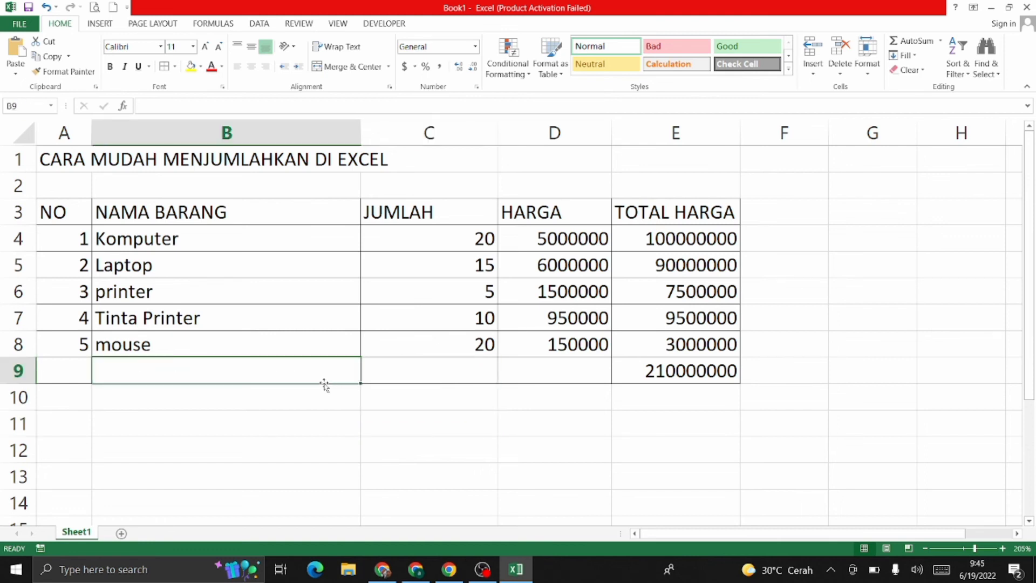
Step: Label B9 'Jumlah' and centre column A, keeping the A1 title left-aligned
type("Jumlah")
key("Return")
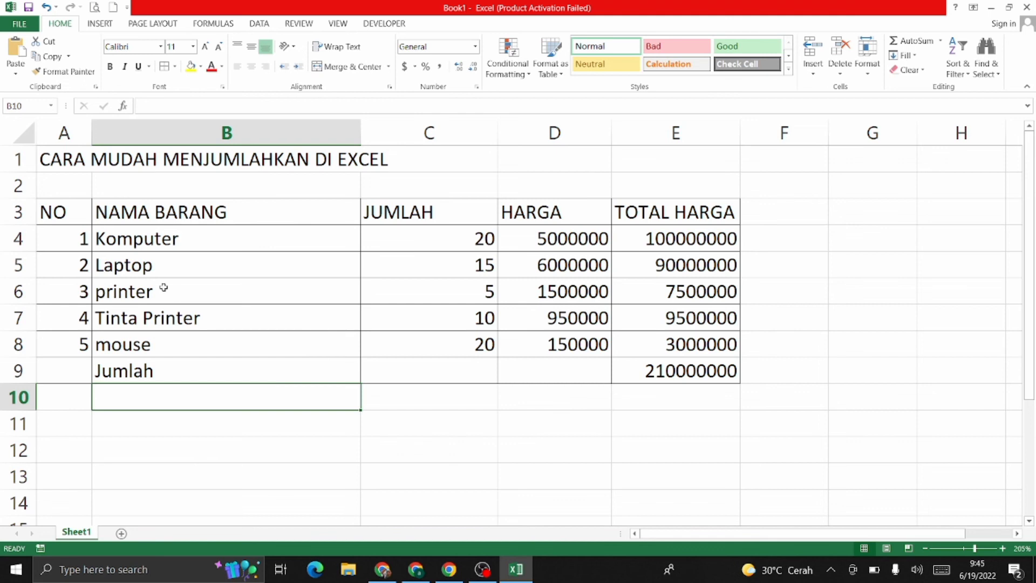
left_click(68, 132)
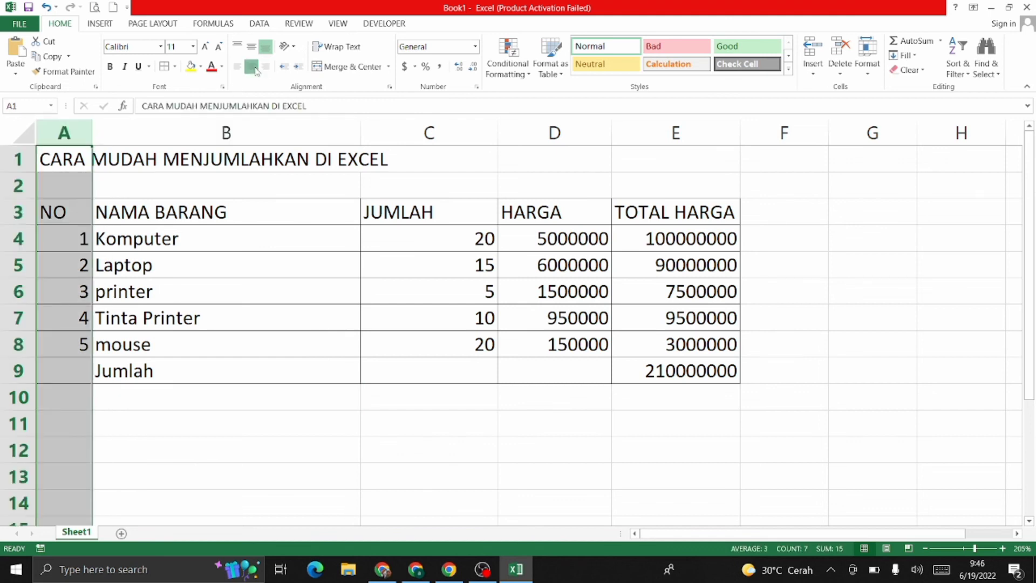
left_click(254, 68)
left_click(253, 404)
left_click(47, 159)
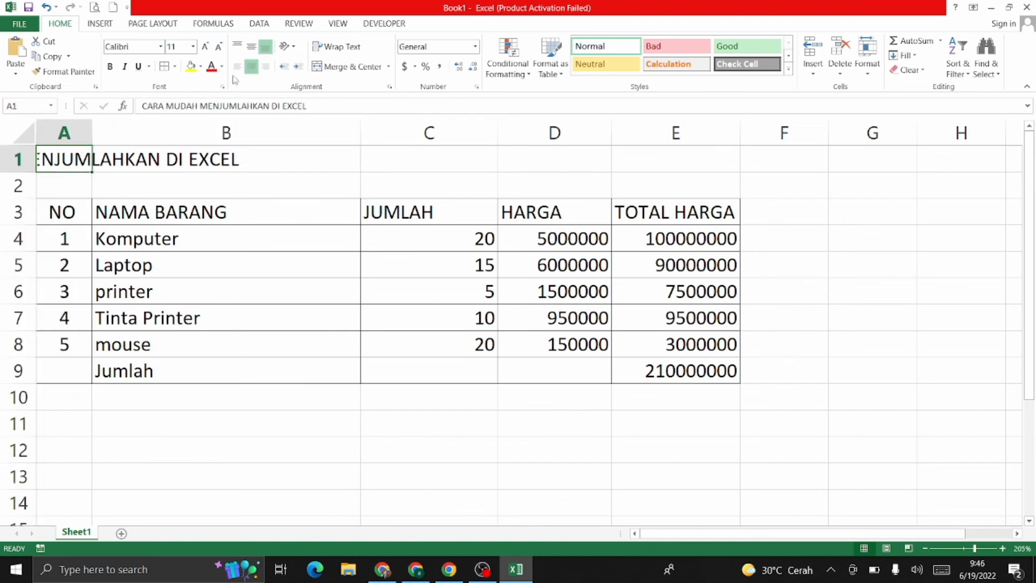
left_click(237, 66)
left_click(311, 426)
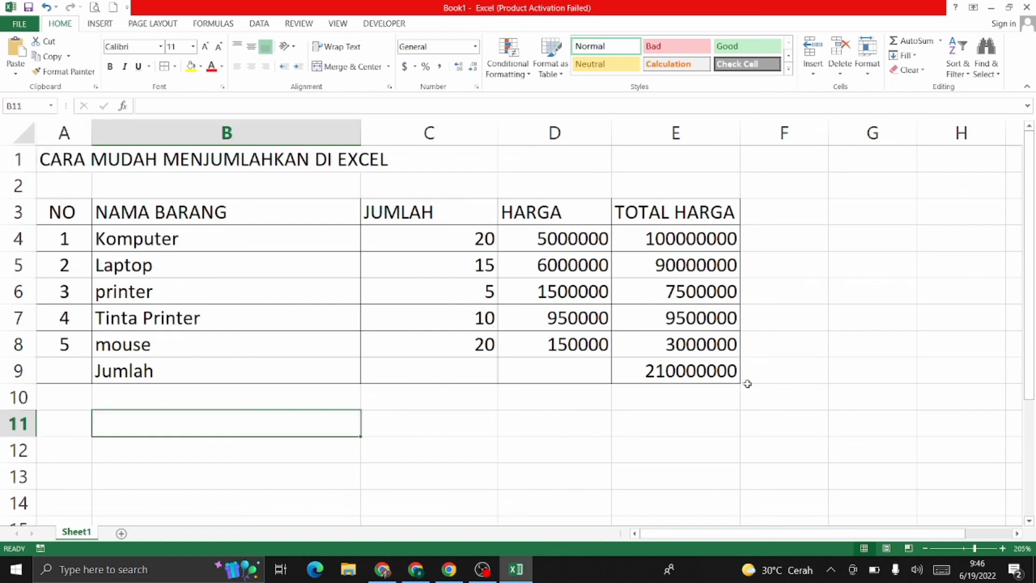
Step: Make the 210000000 grand total in E9 bold
left_click(673, 380)
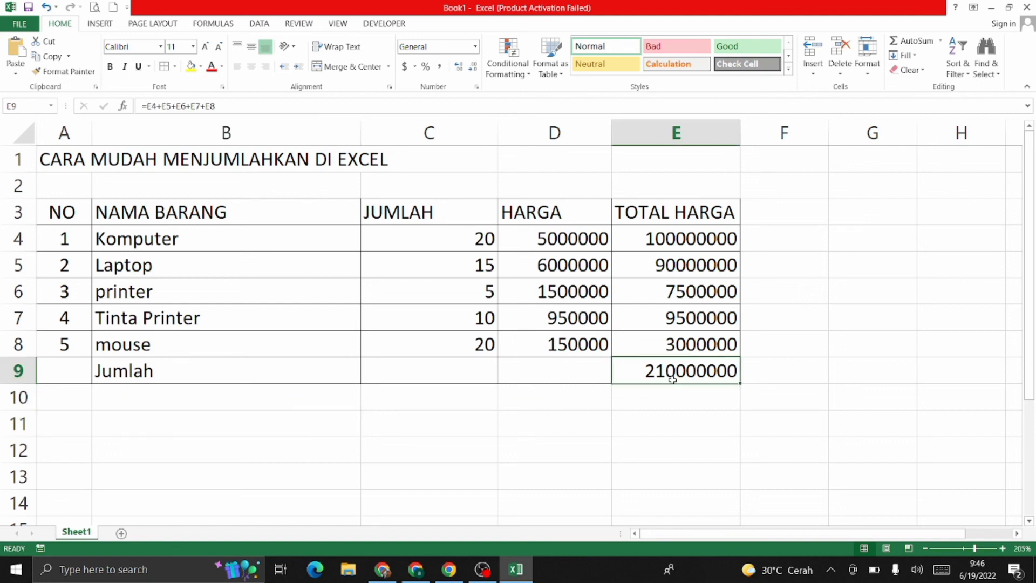
key("ctrl+b")
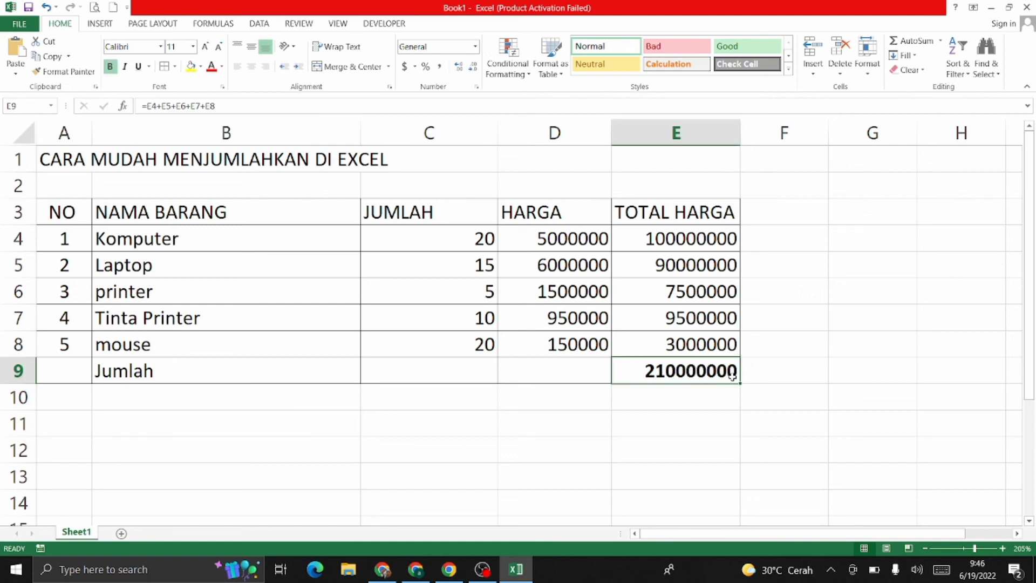
left_click(782, 354)
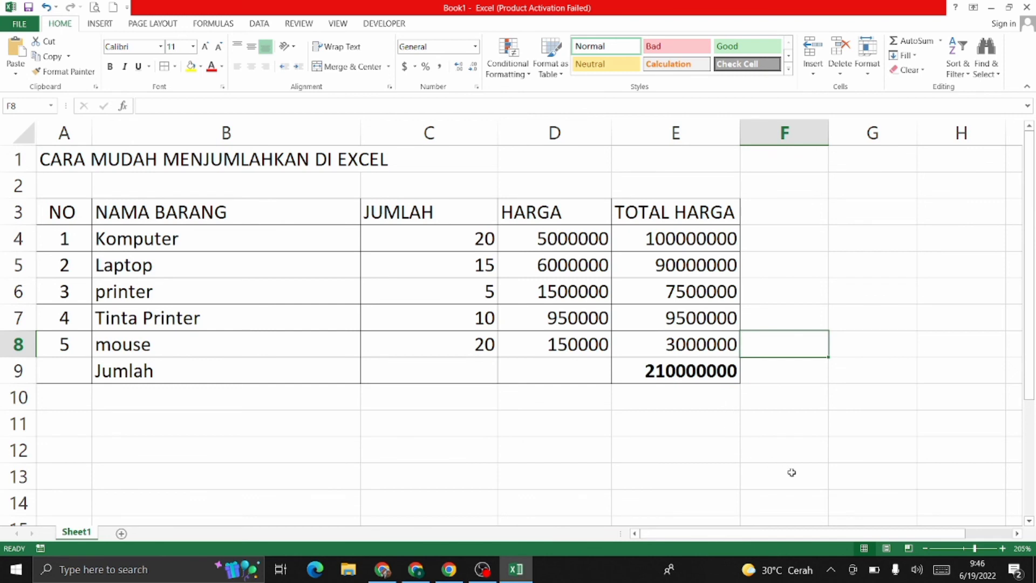